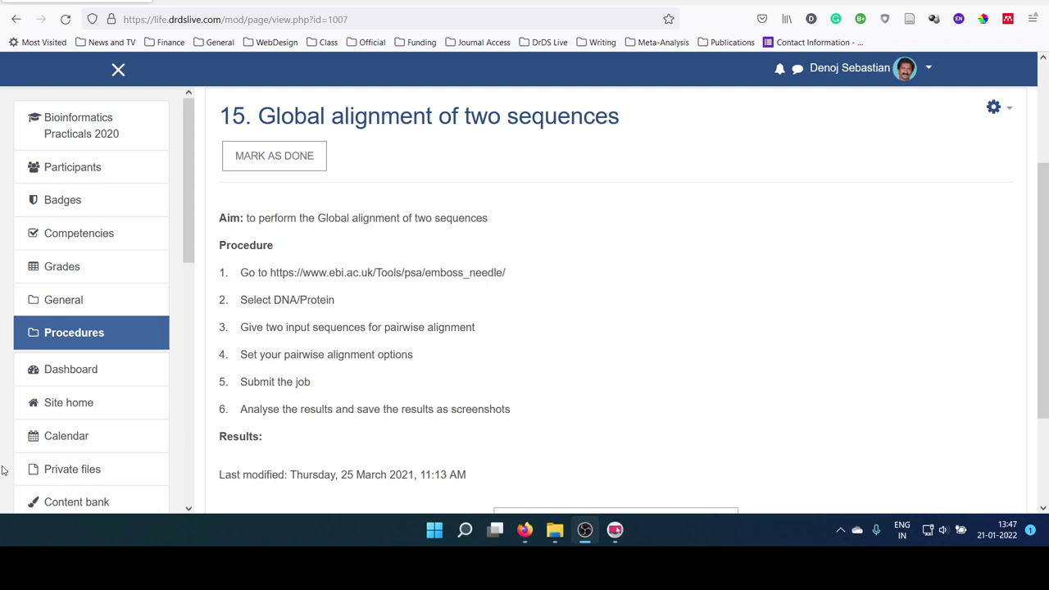
Open the EMBOSS Needle web address from step 1 of the procedure in a new tab
click(272, 270)
drag(272, 272, 513, 281)
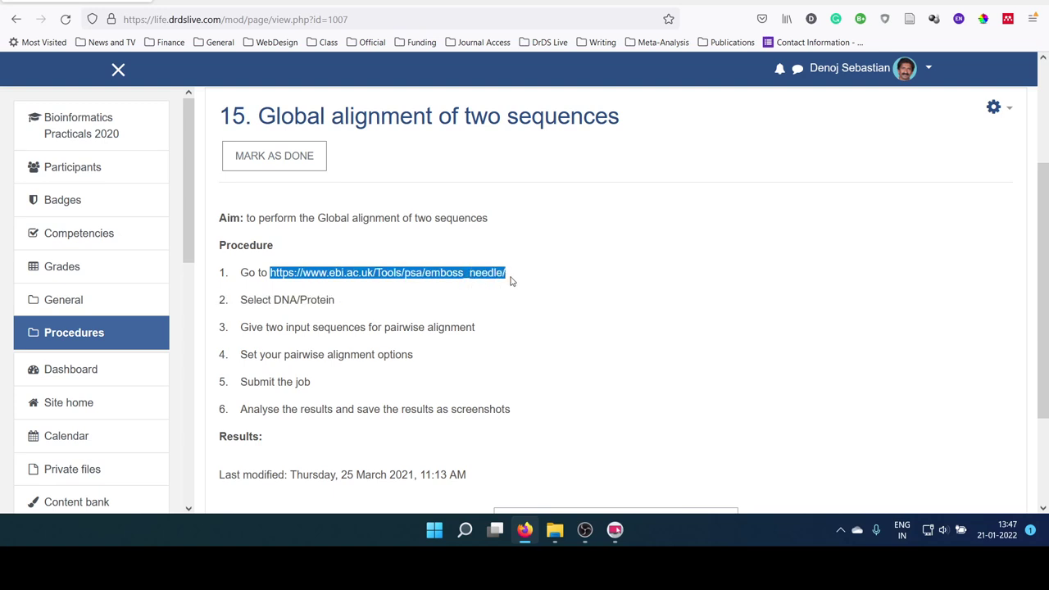
right_click(345, 273)
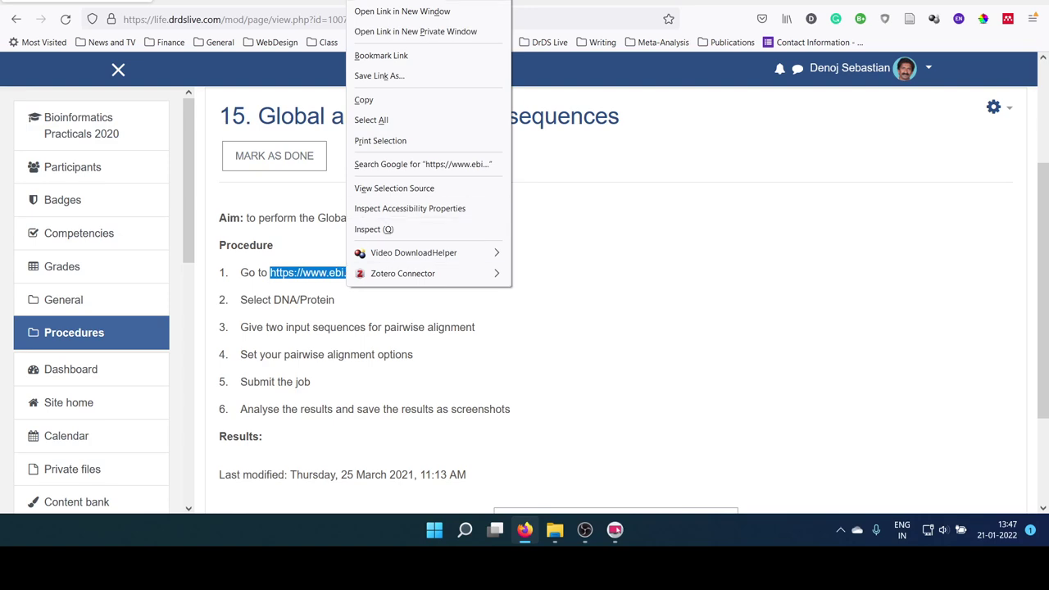
click(432, 2)
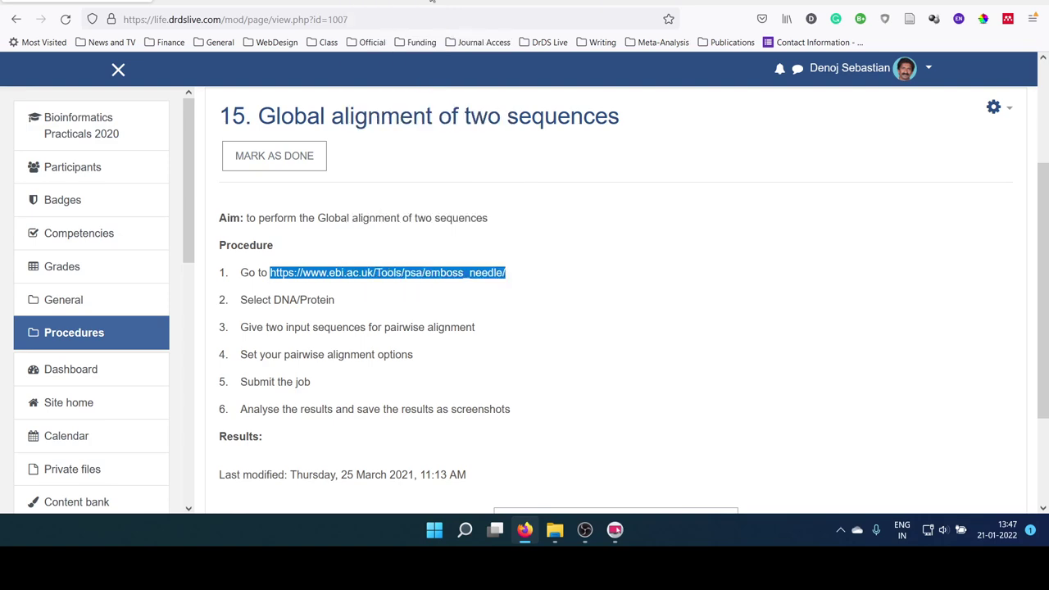
click(230, 3)
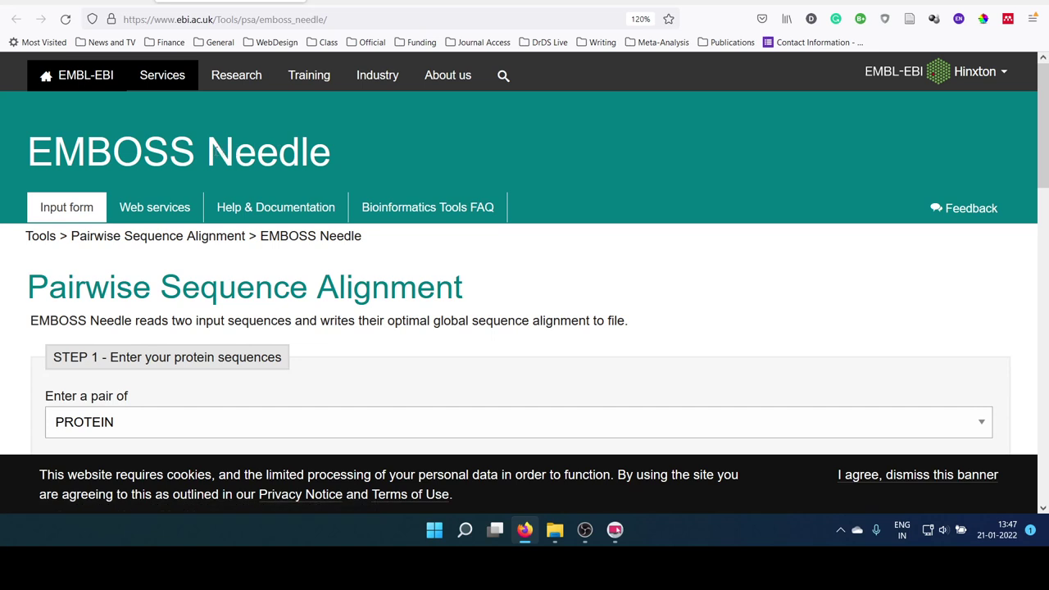
drag(210, 152, 328, 160)
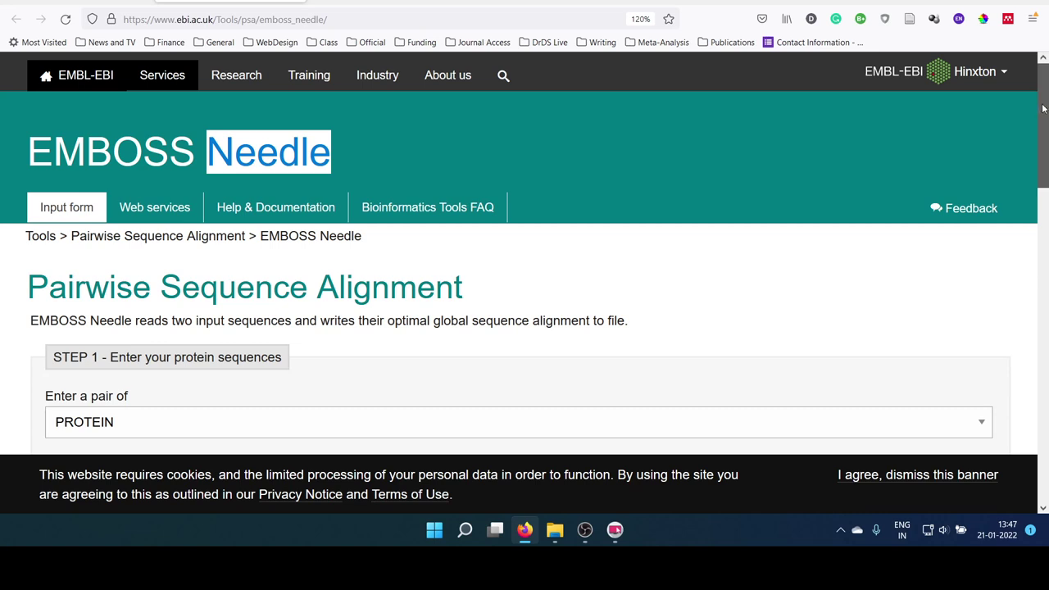
drag(1044, 109, 1045, 131)
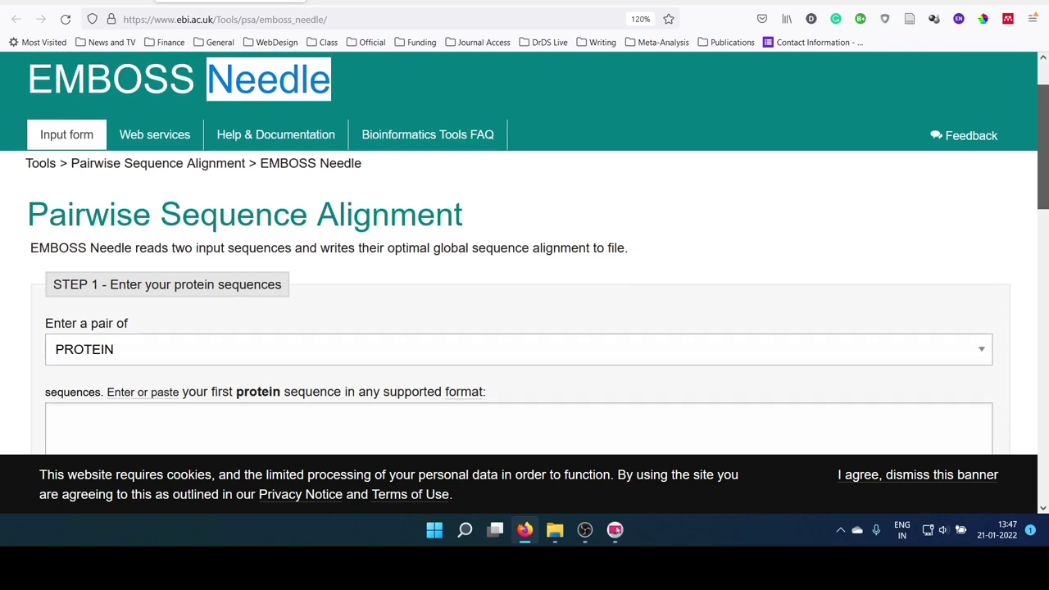
drag(1045, 130, 1045, 127)
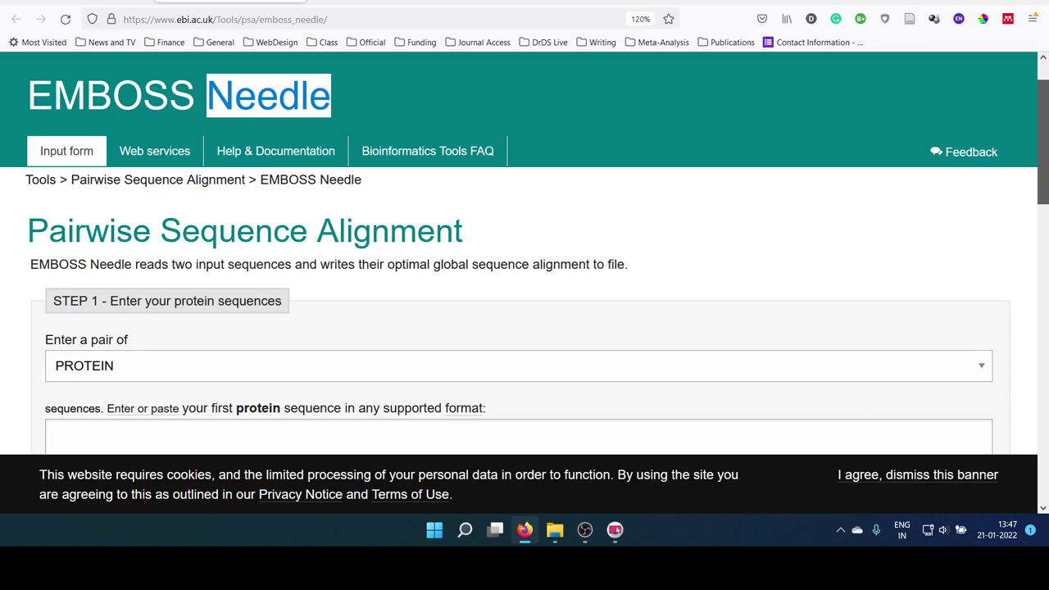
scroll(525, 246, down, 1)
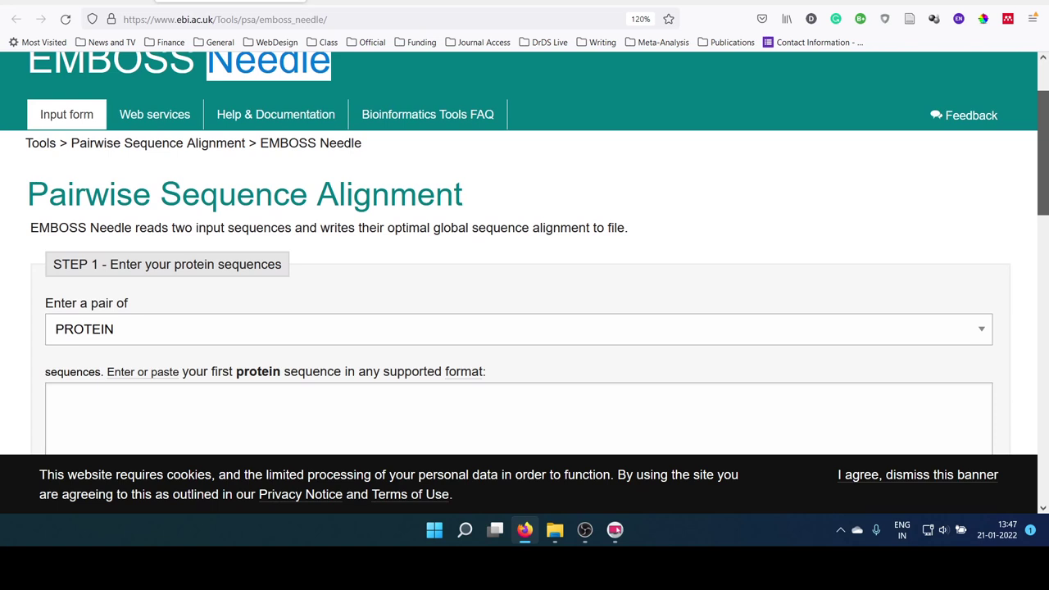
scroll(525, 246, up, 1)
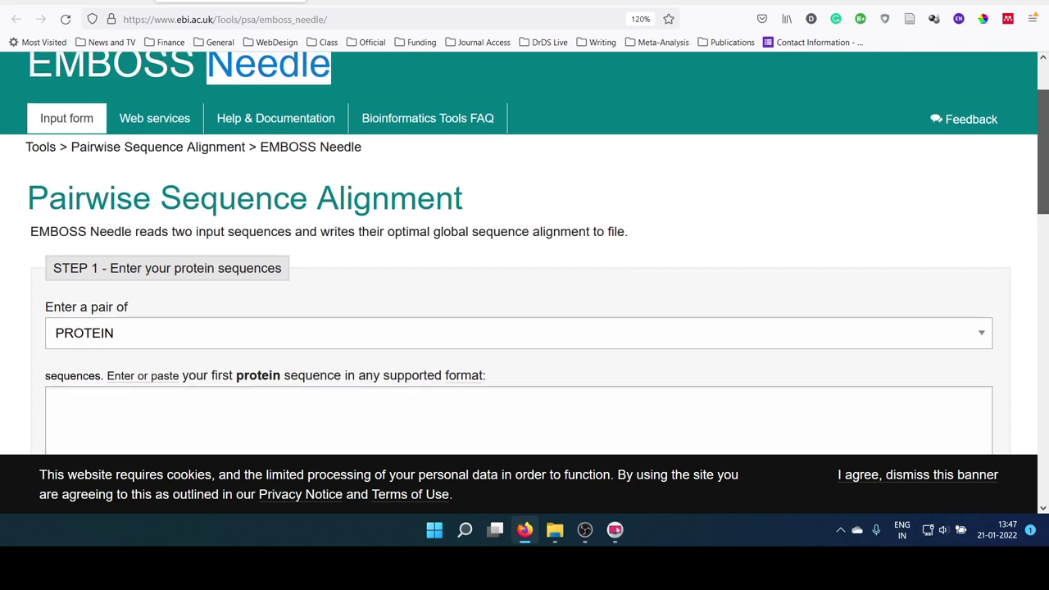
scroll(1037, 110, up, 2)
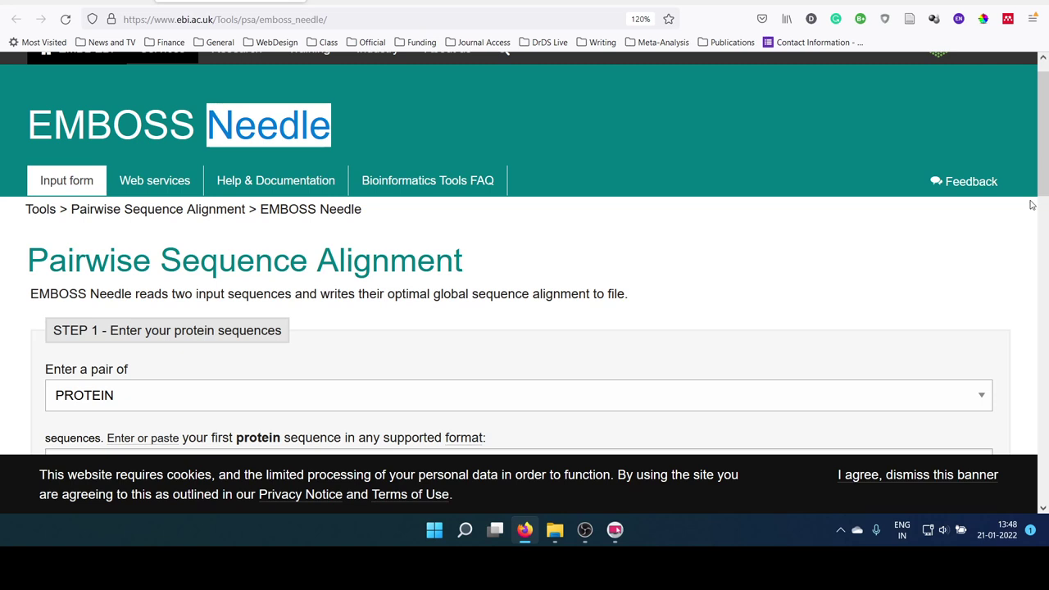
drag(1043, 144, 1043, 147)
scroll(1043, 146, down, 3)
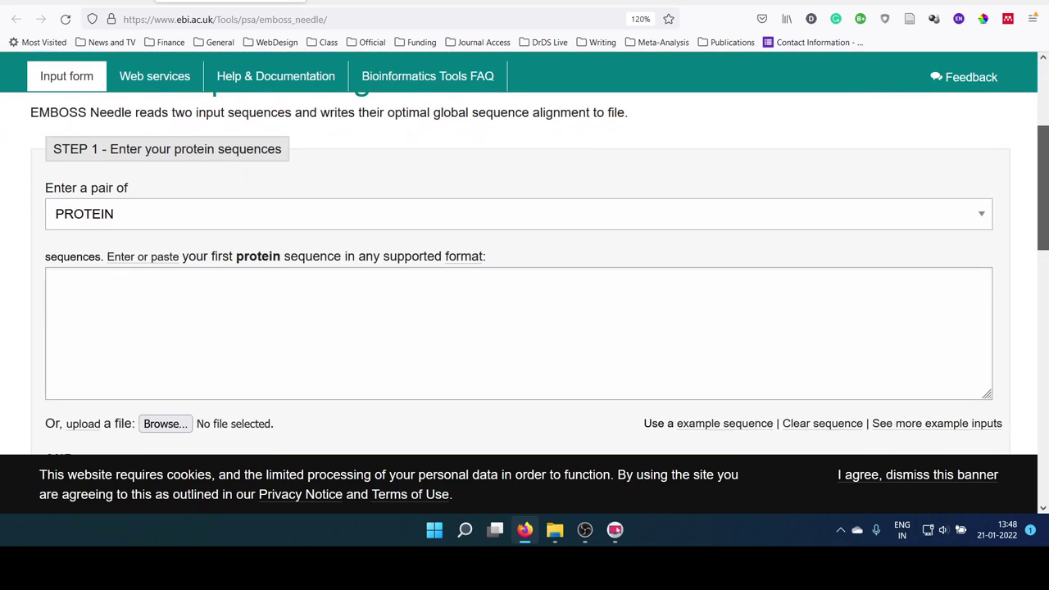
Switch the 'Enter a pair of' sequence type from protein to DNA
click(289, 220)
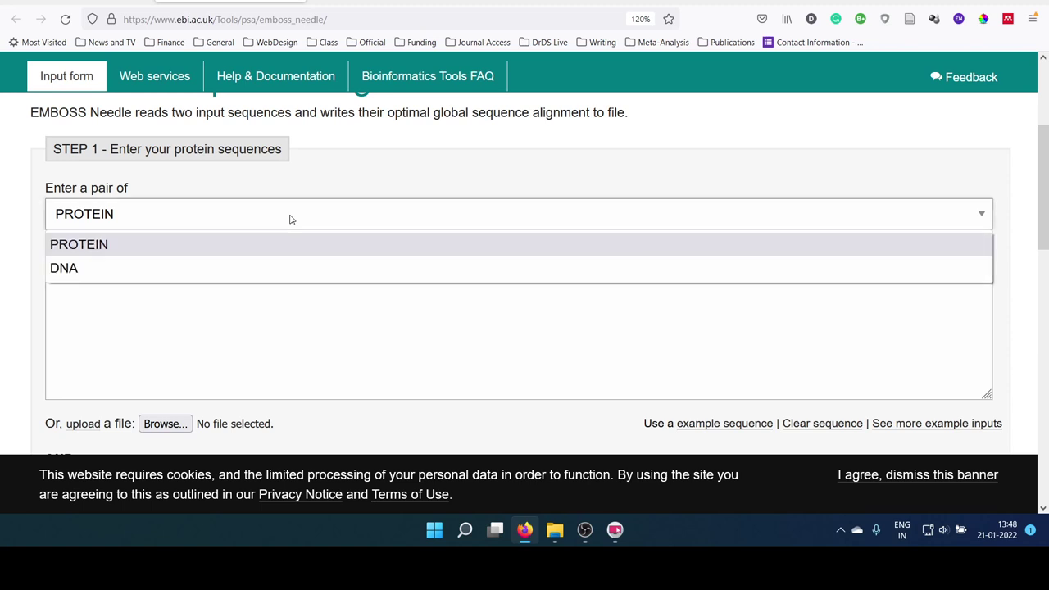
click(76, 274)
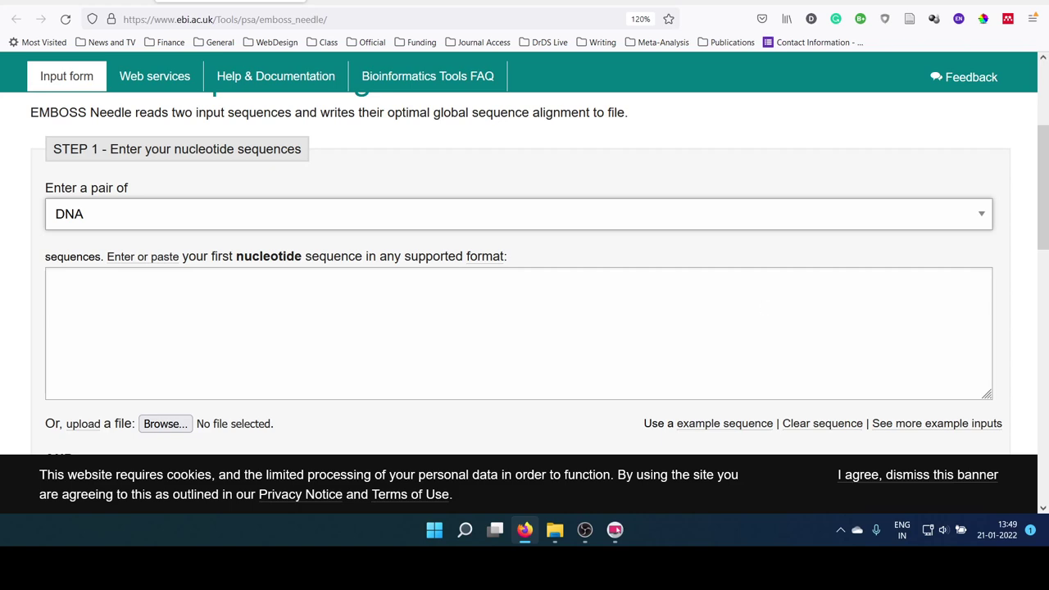
drag(1039, 190, 1040, 225)
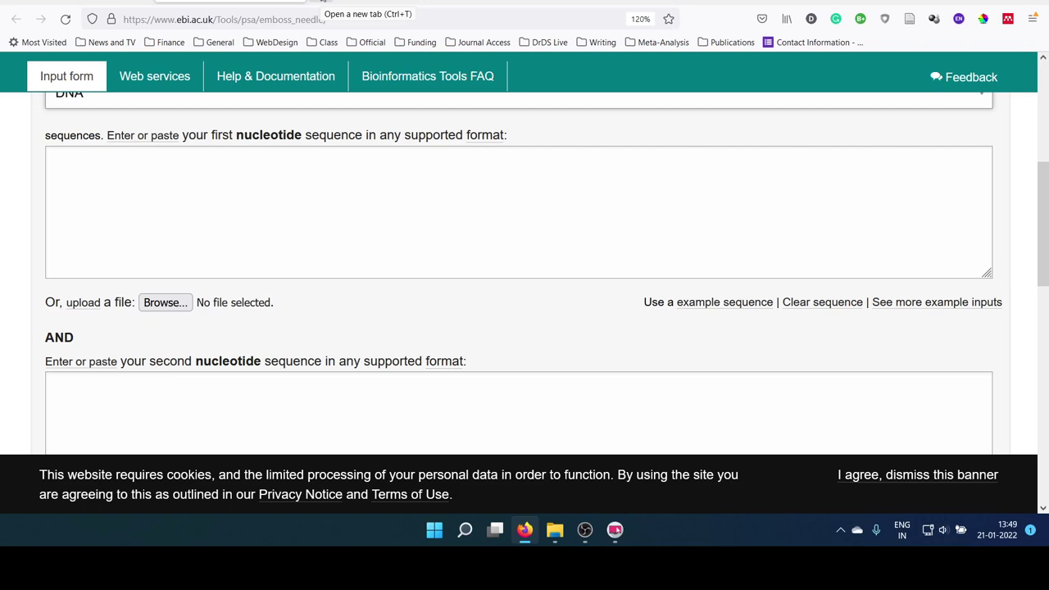
Search the web for 'genbank' in a new browser tab to reach NCBI GenBank
click(321, 4)
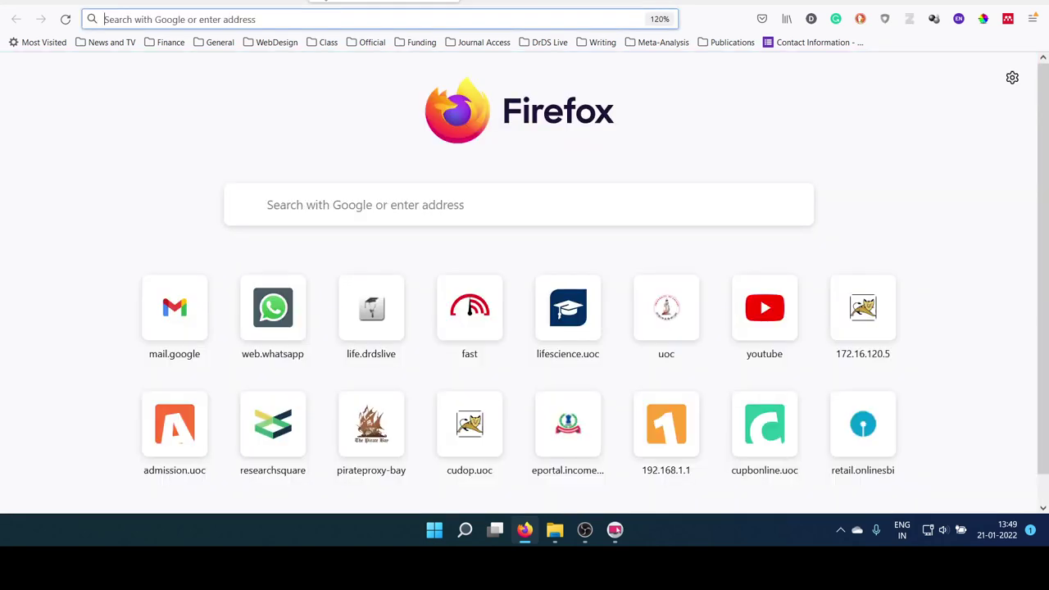
click(314, 205)
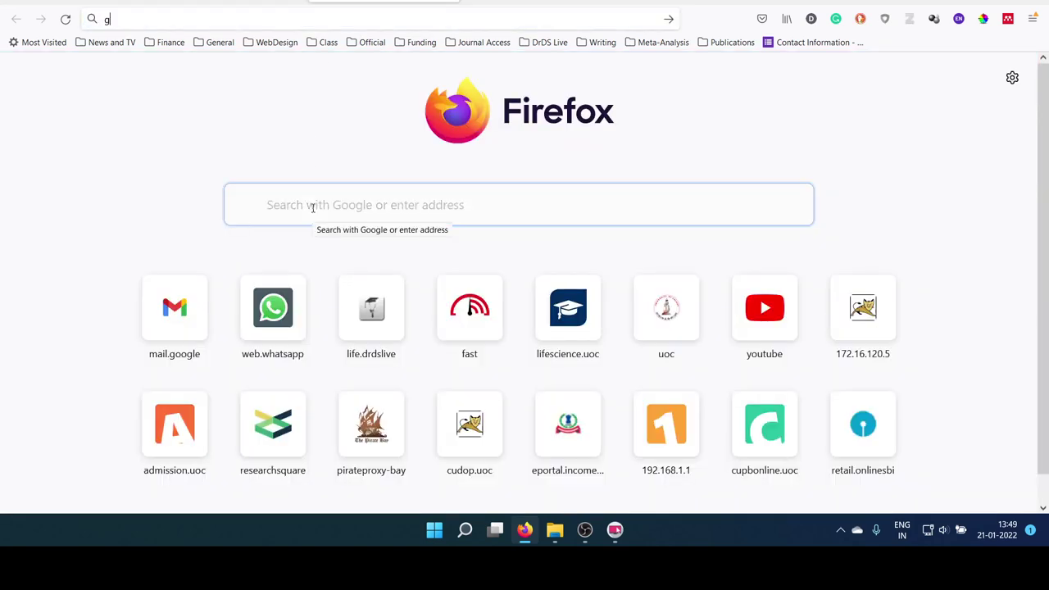
text(genbank)
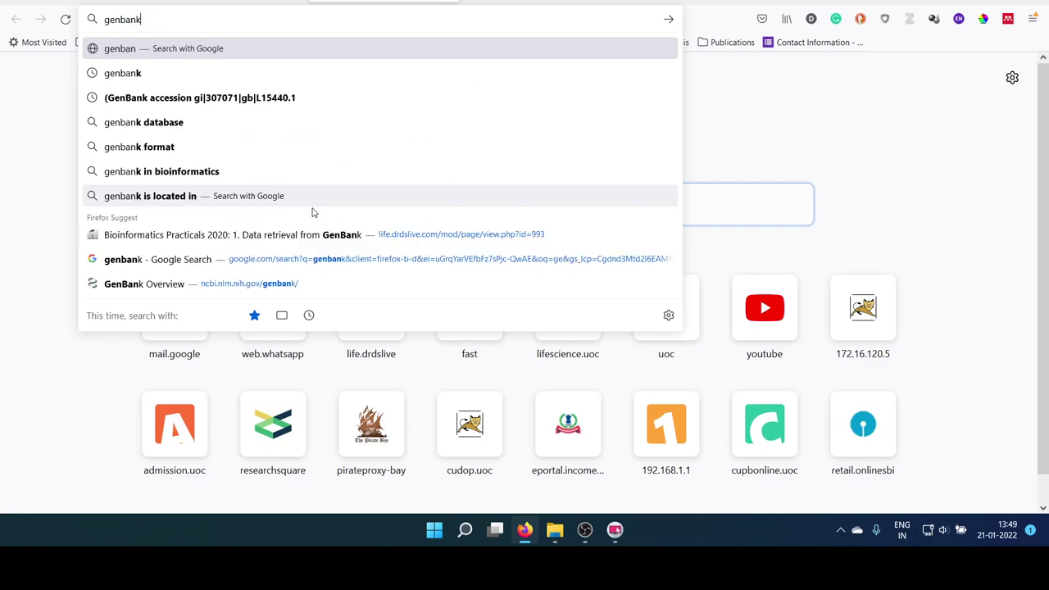
key(Return)
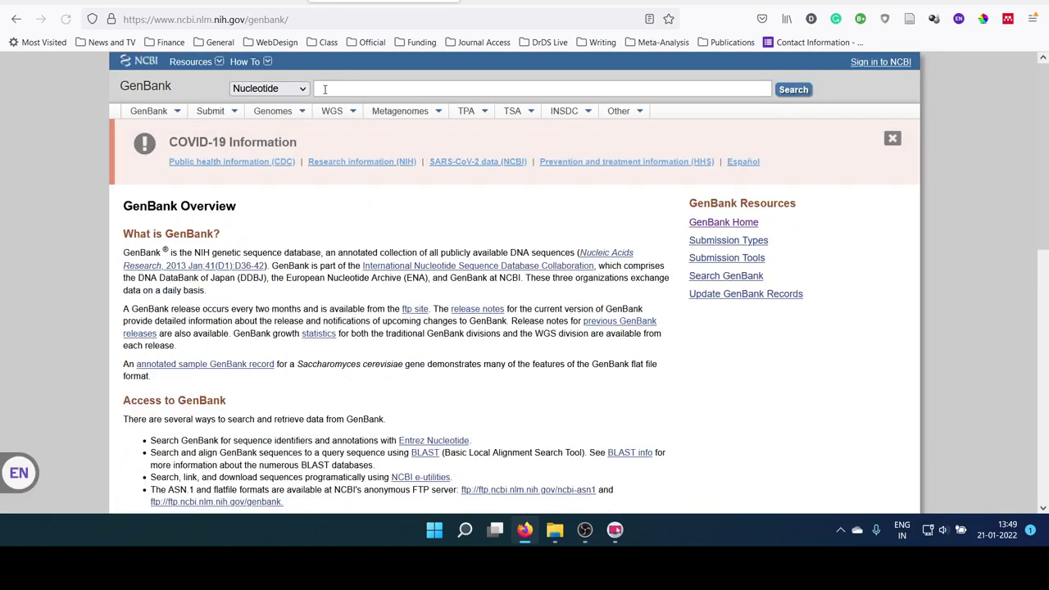
Search the GenBank Nucleotide database for 'cellulase'
click(325, 89)
text(cellu)
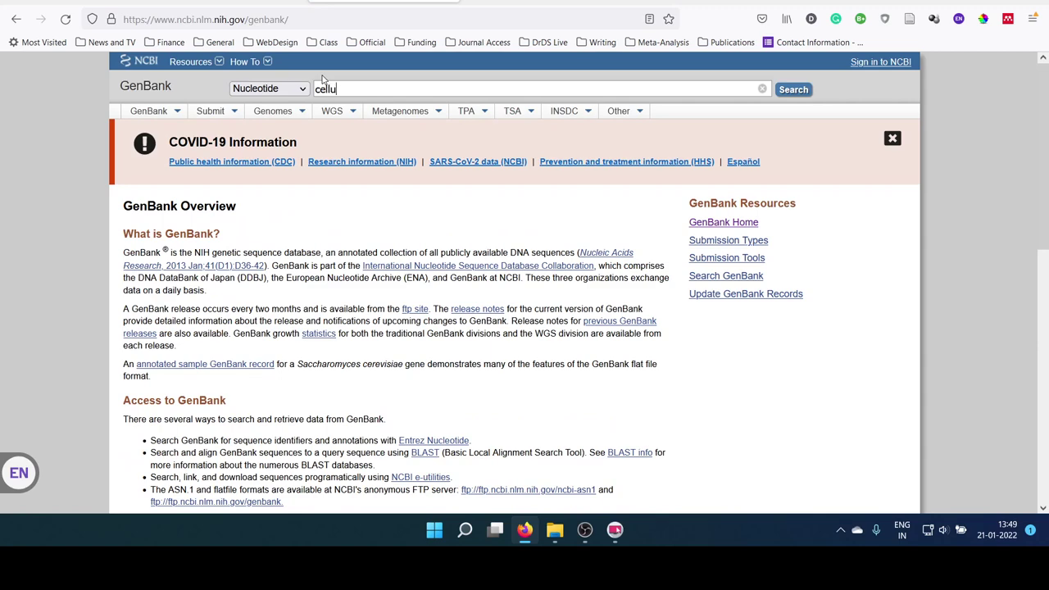
text(lase)
key(Return)
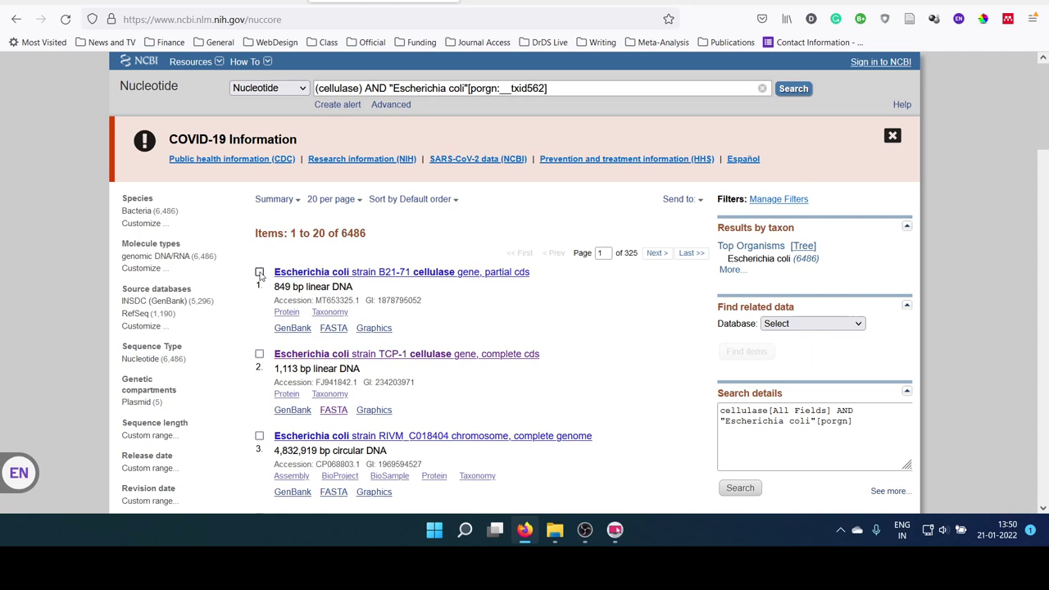
Tick the first result, the B21-71 Escherichia coli cellulase gene
click(258, 273)
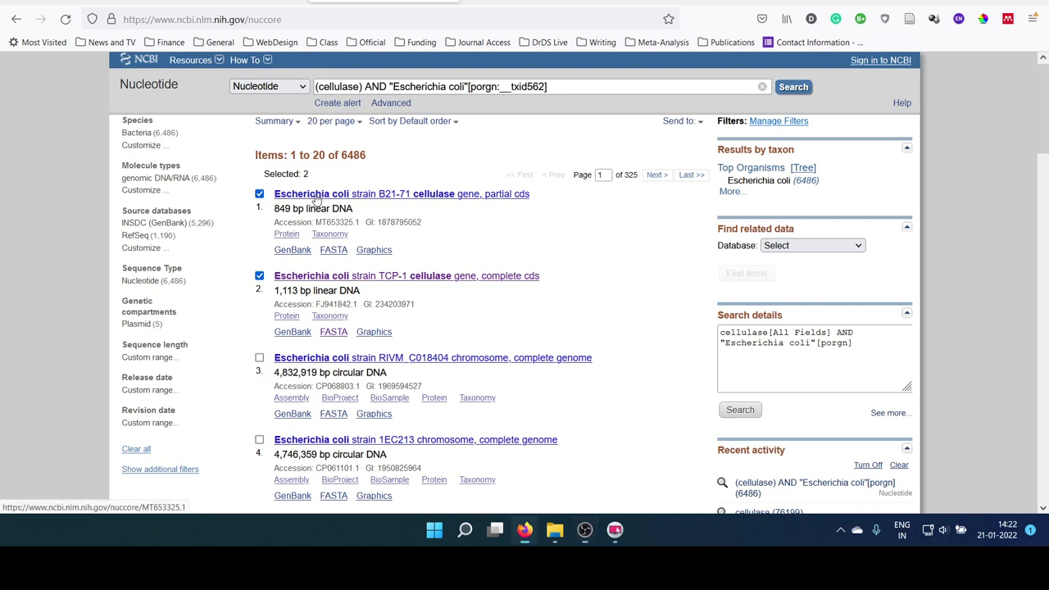
Open the B21-71 cellulase record MT653325.1 in its own tab
right_click(317, 196)
click(340, 203)
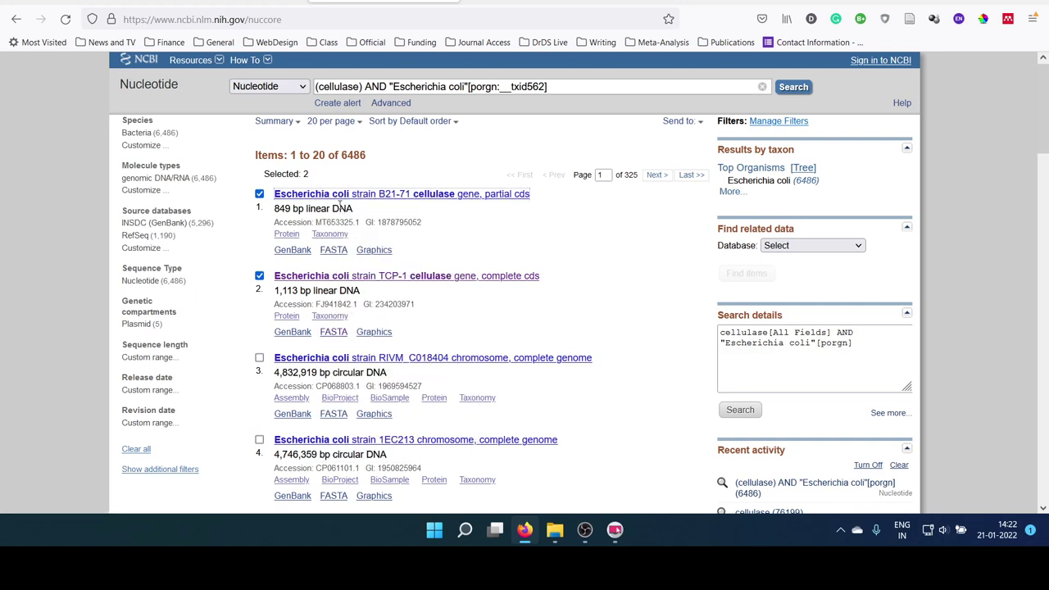
right_click(301, 280)
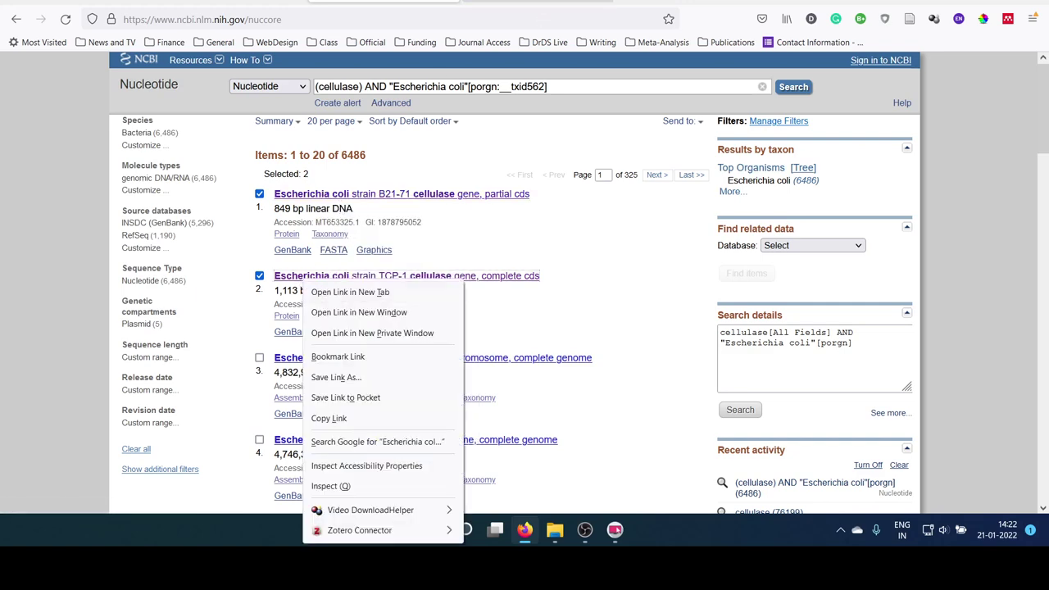
key(ctrl+Tab)
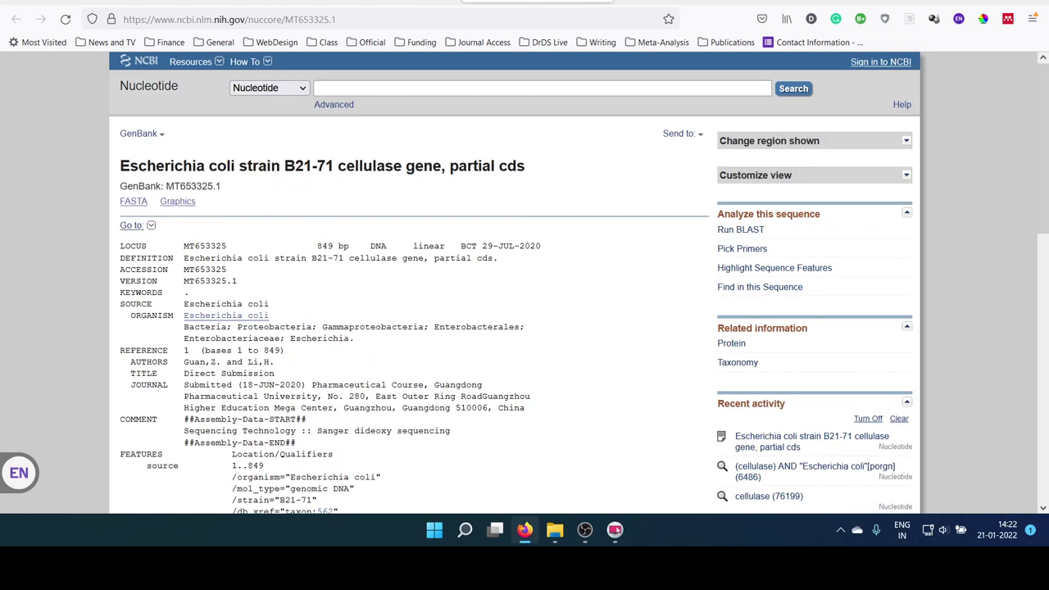
scroll(292, 392, down, 1)
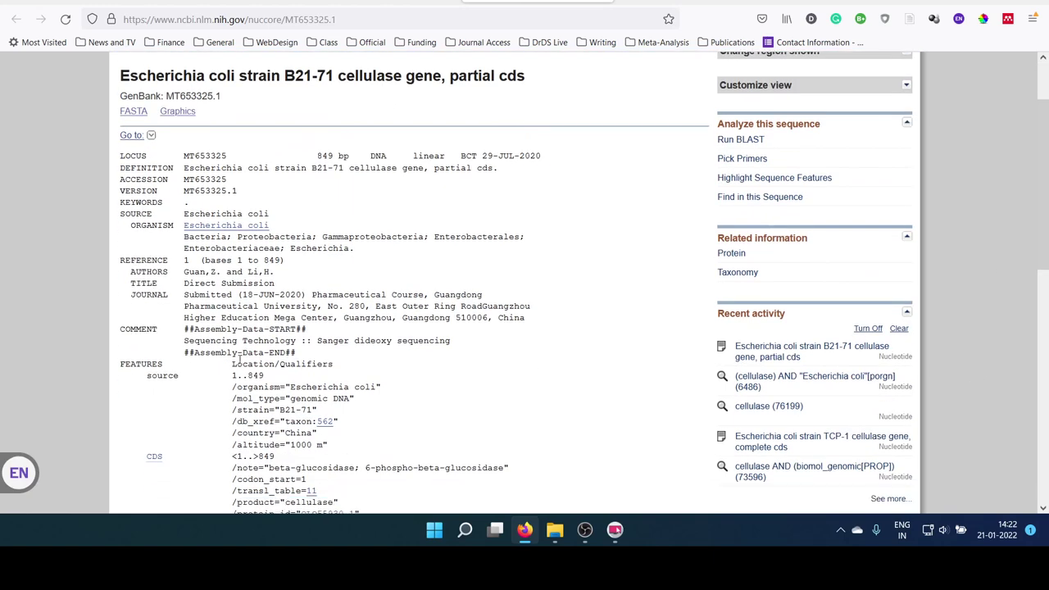
scroll(227, 336, up, 1)
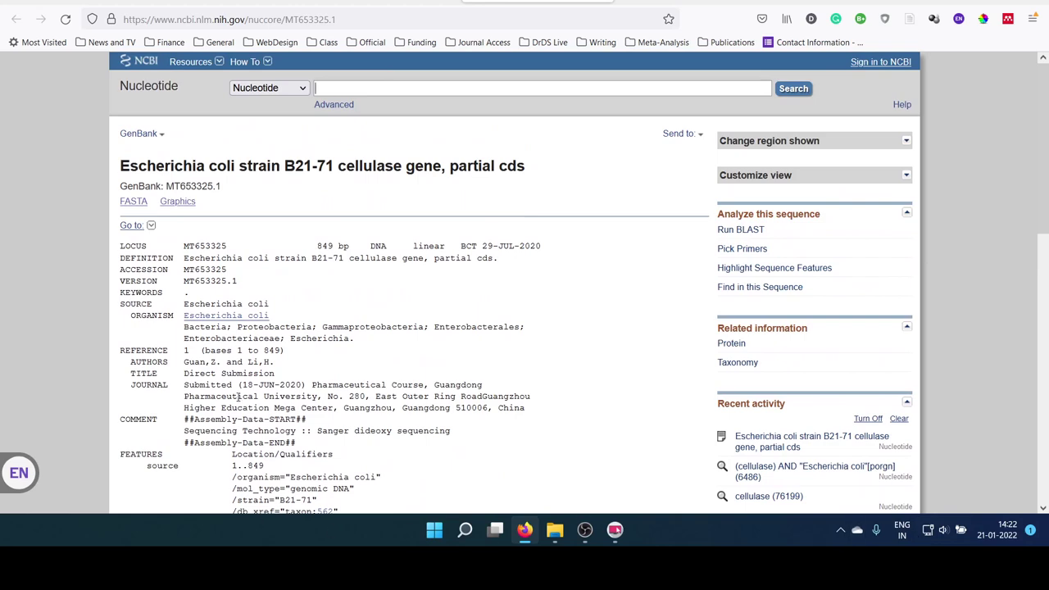
Copy the record's full FASTA nucleotide sequence and return to the Needle form
click(123, 207)
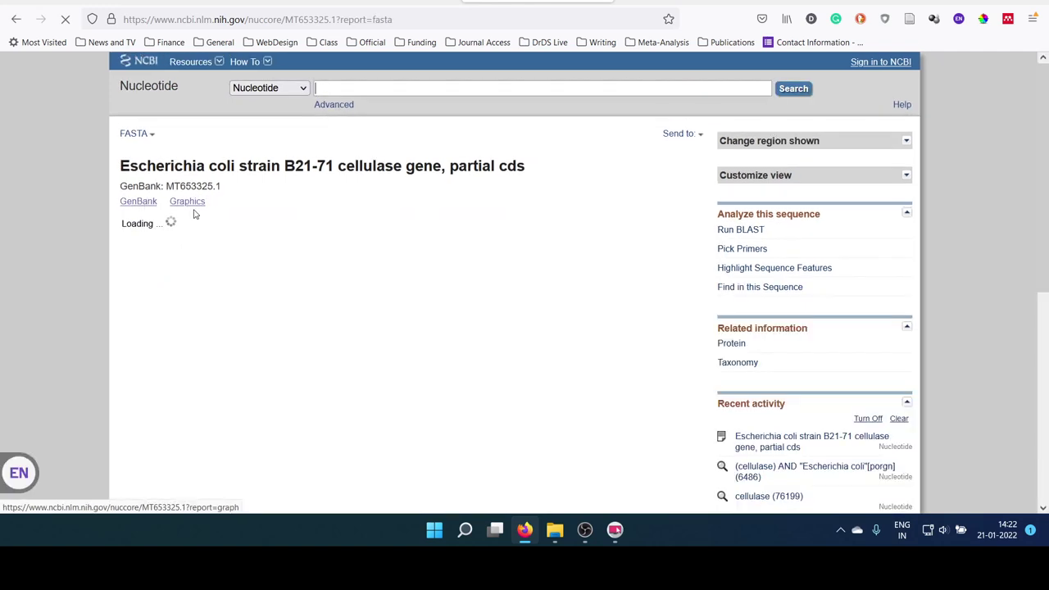
drag(181, 377, 118, 234)
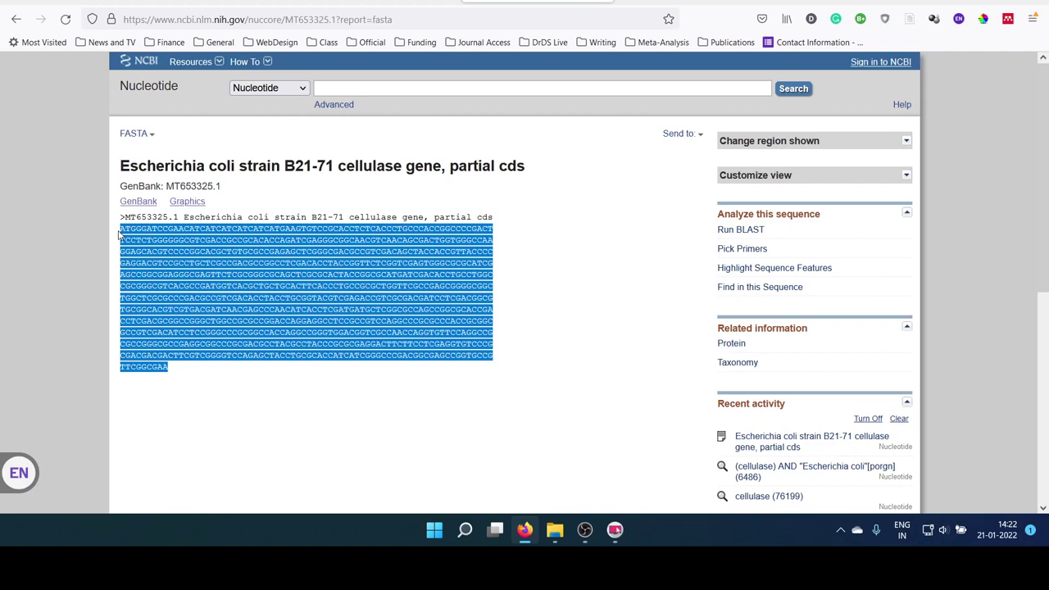
right_click(139, 237)
click(168, 250)
key(ctrl+Tab)
Paste the B21-71 sequence into the first Needle box, then go back to NCBI's cellulase results
click(120, 182)
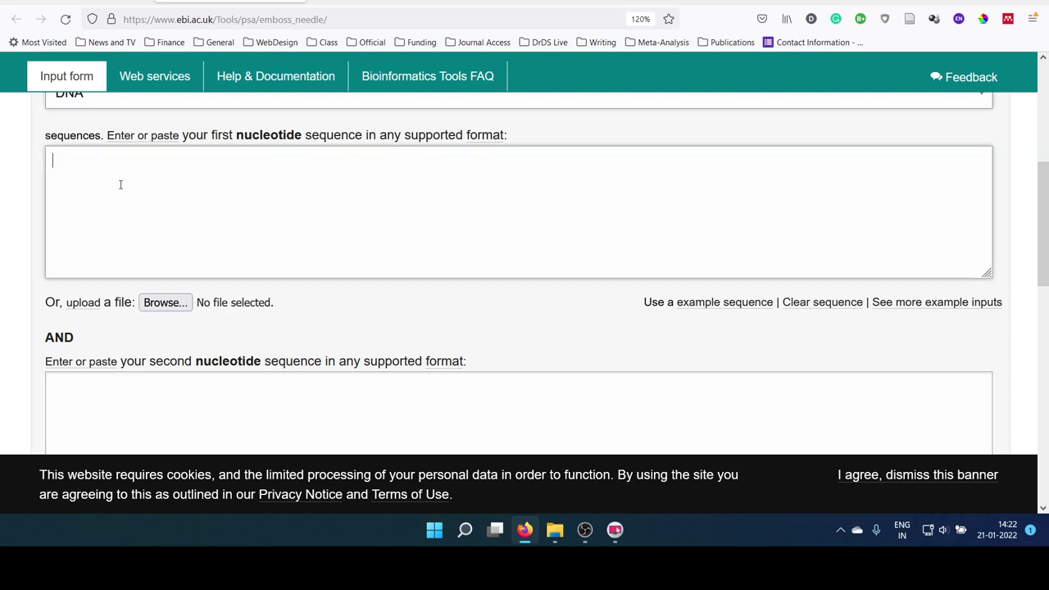
right_click(125, 162)
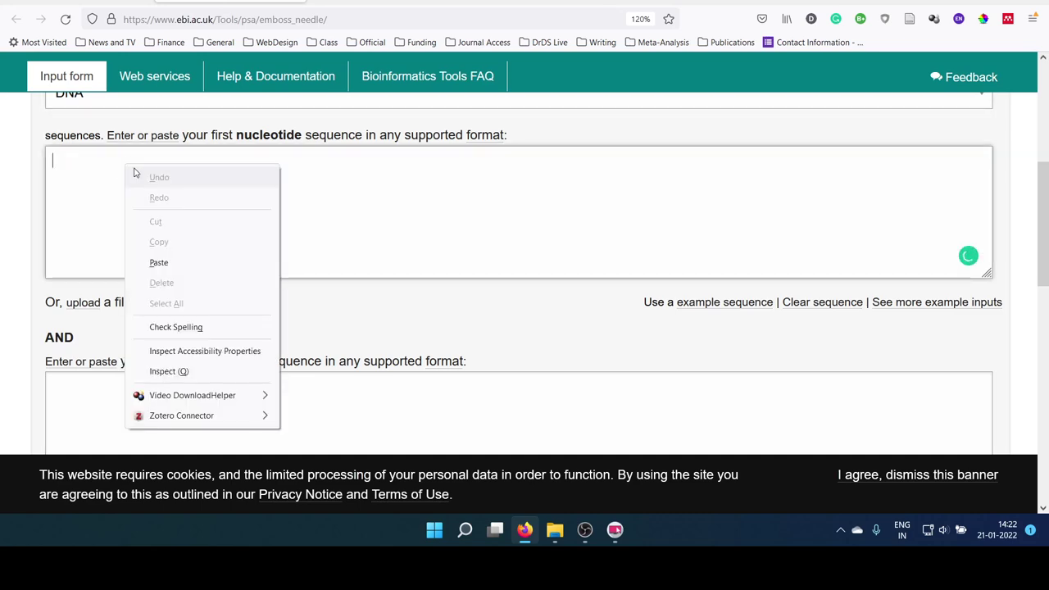
click(167, 262)
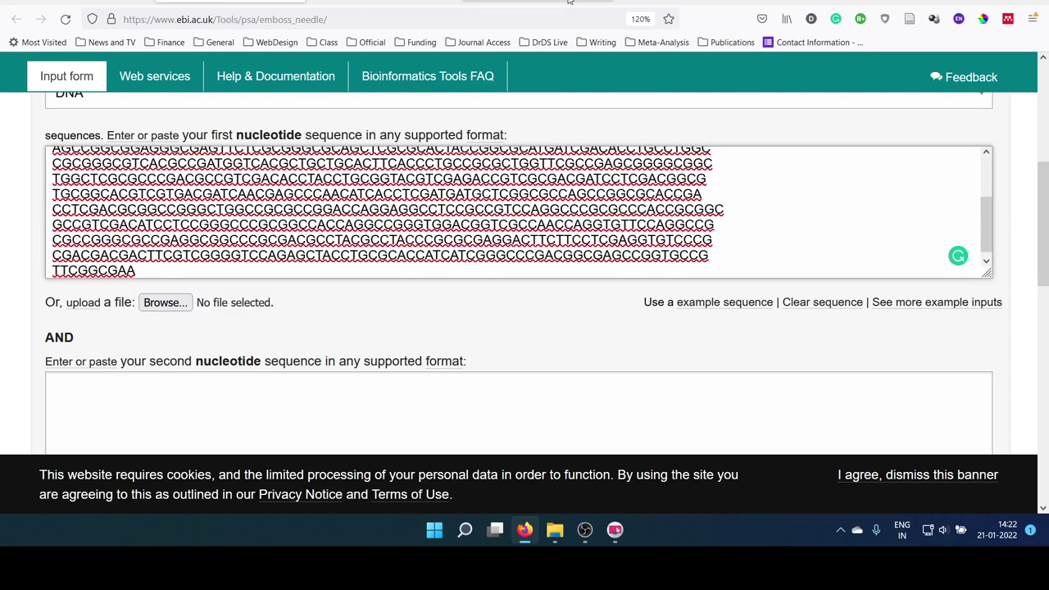
click(543, 1)
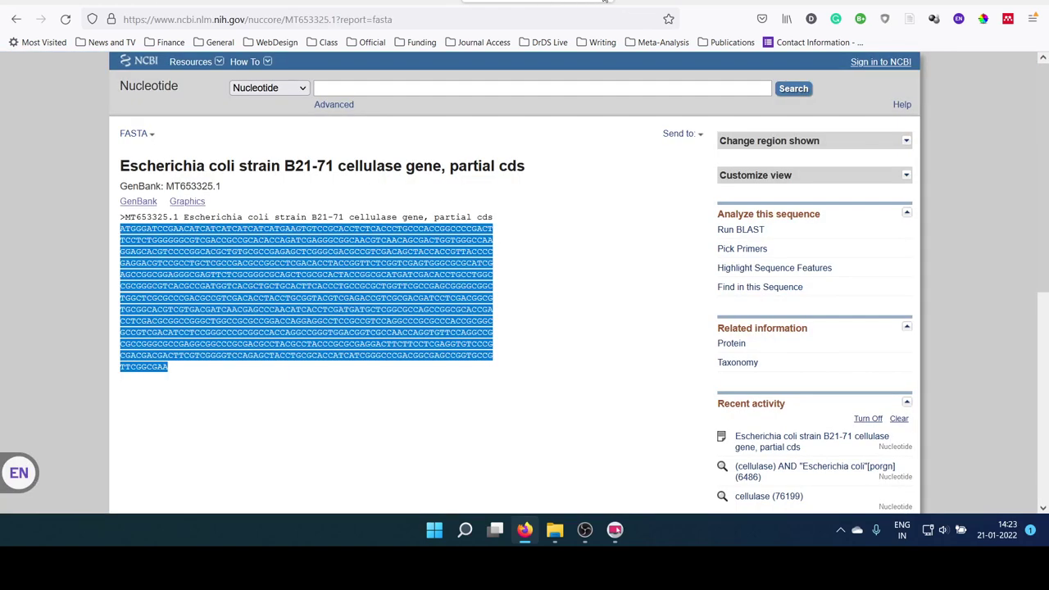
key(alt+Left)
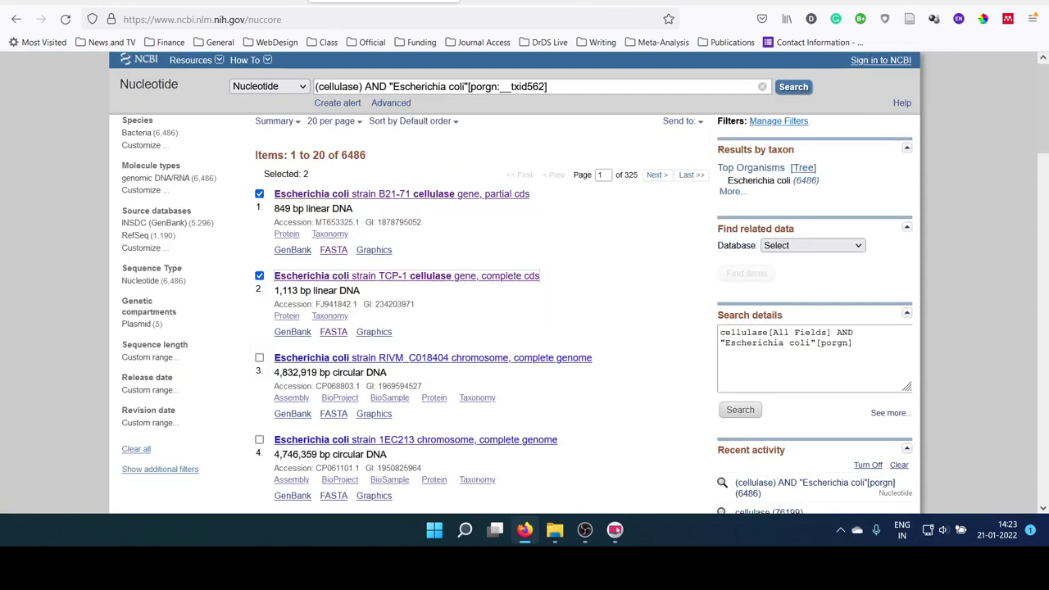
Open TCP-1 record FJ941842.1 as FASTA and copy its whole DNA sequence
right_click(316, 281)
click(360, 292)
key(ctrl+Tab)
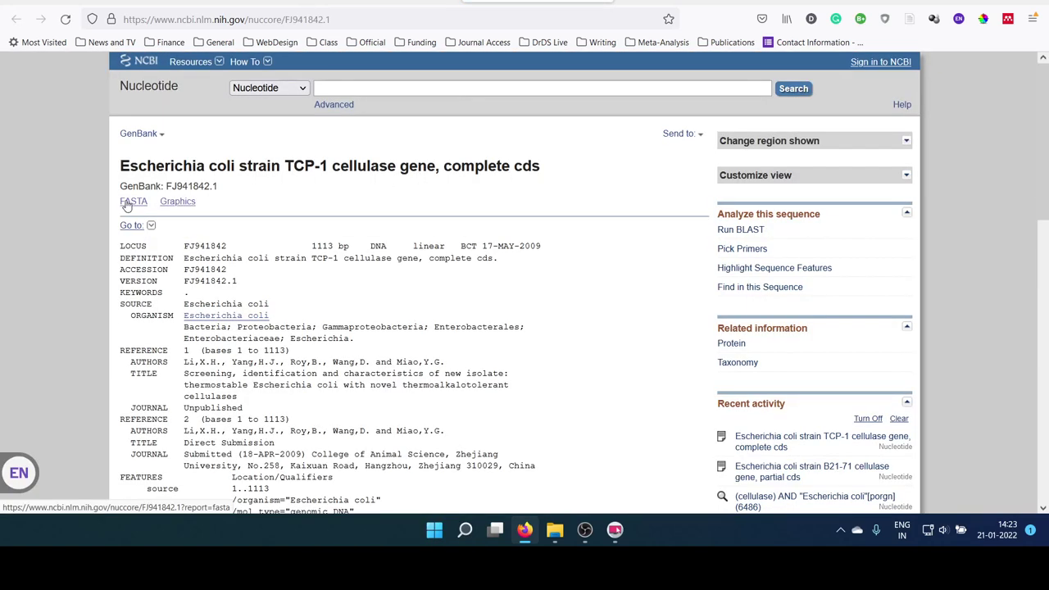
click(129, 202)
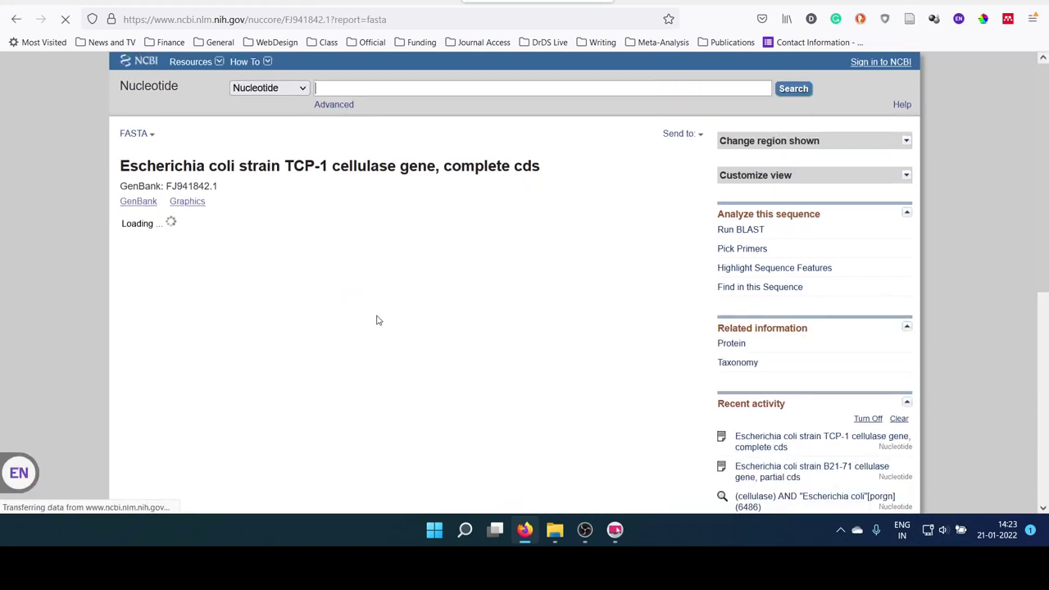
drag(463, 408, 120, 230)
right_click(138, 232)
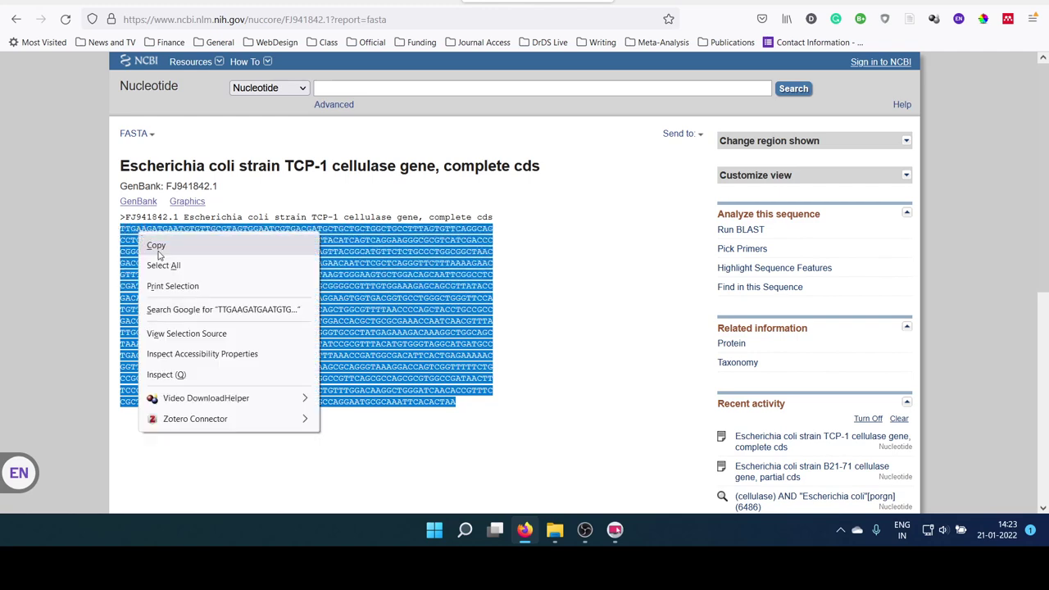
click(157, 250)
Paste the TCP-1 cellulase DNA into the second Needle sequence box and check it
key(ctrl+shift+Tab)
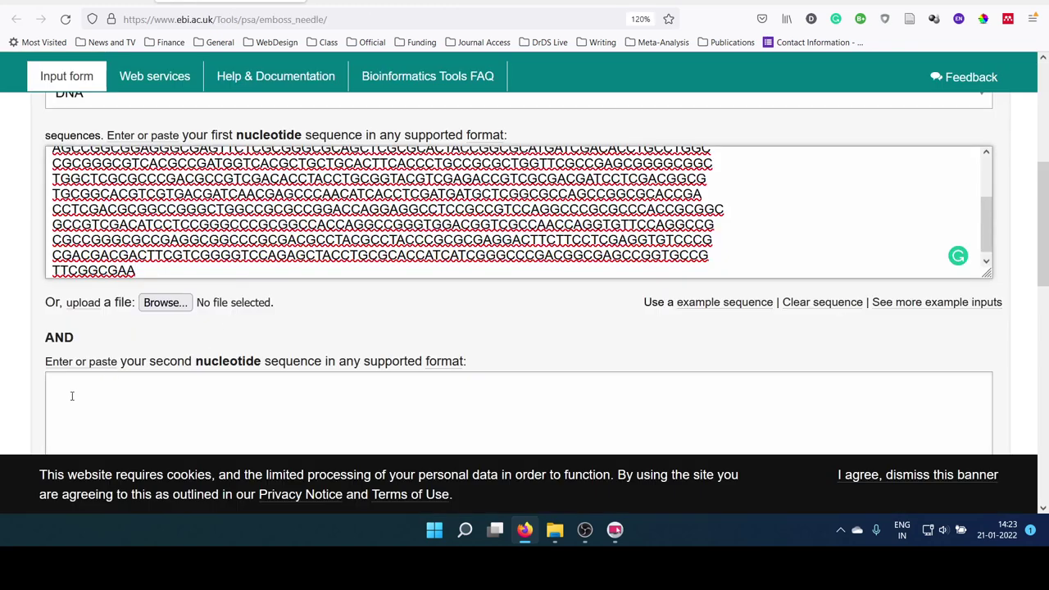
click(72, 395)
right_click(75, 391)
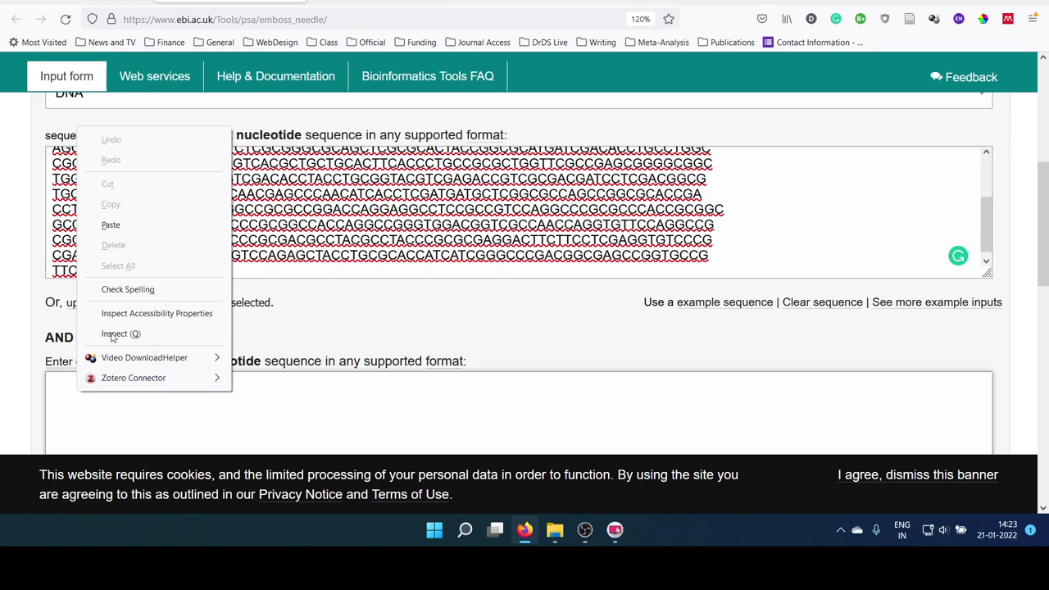
click(110, 225)
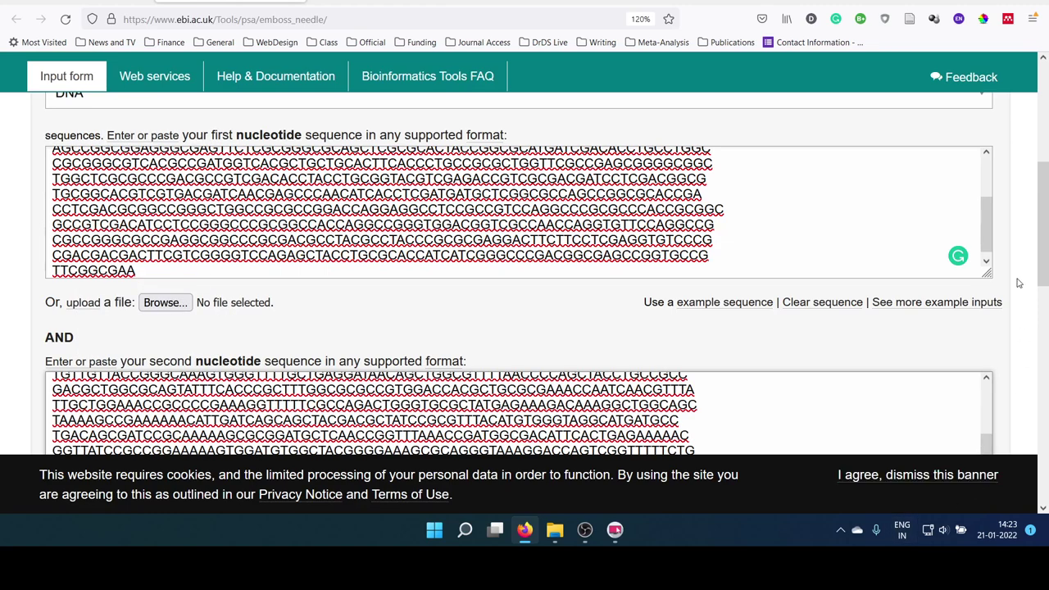
scroll(1035, 228, down, 3)
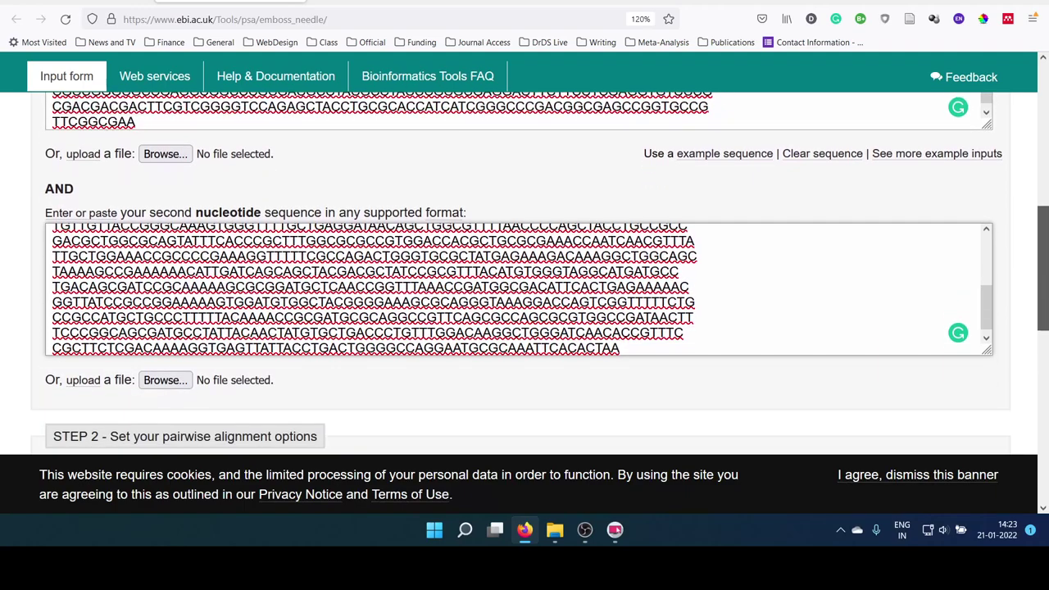
scroll(1034, 246, up, 2)
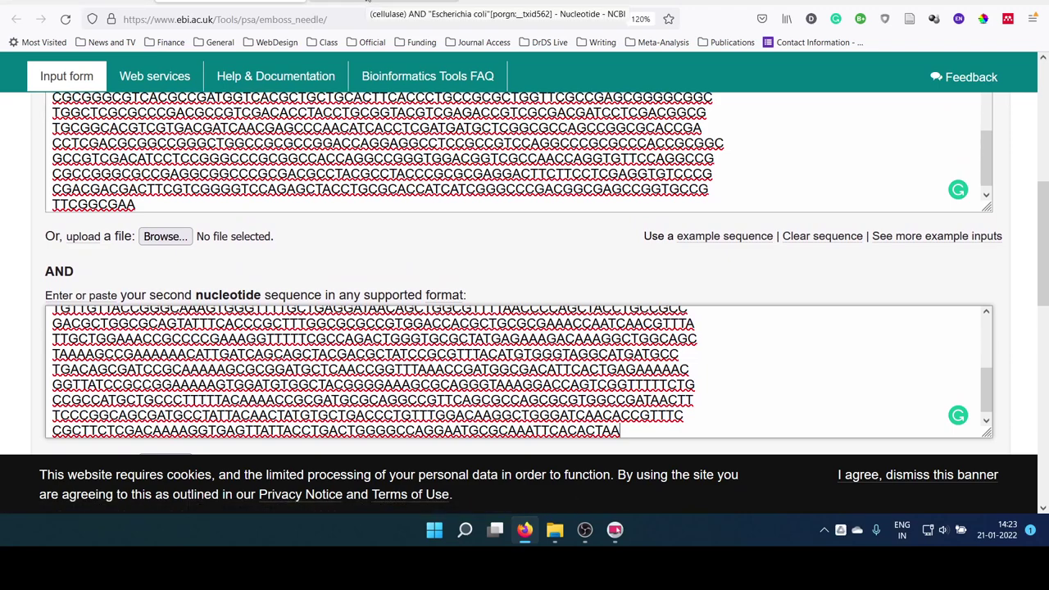
Display records MT653325.1 and FJ941842.1 together as FASTA, postponing the Comodo restart notice
click(368, 3)
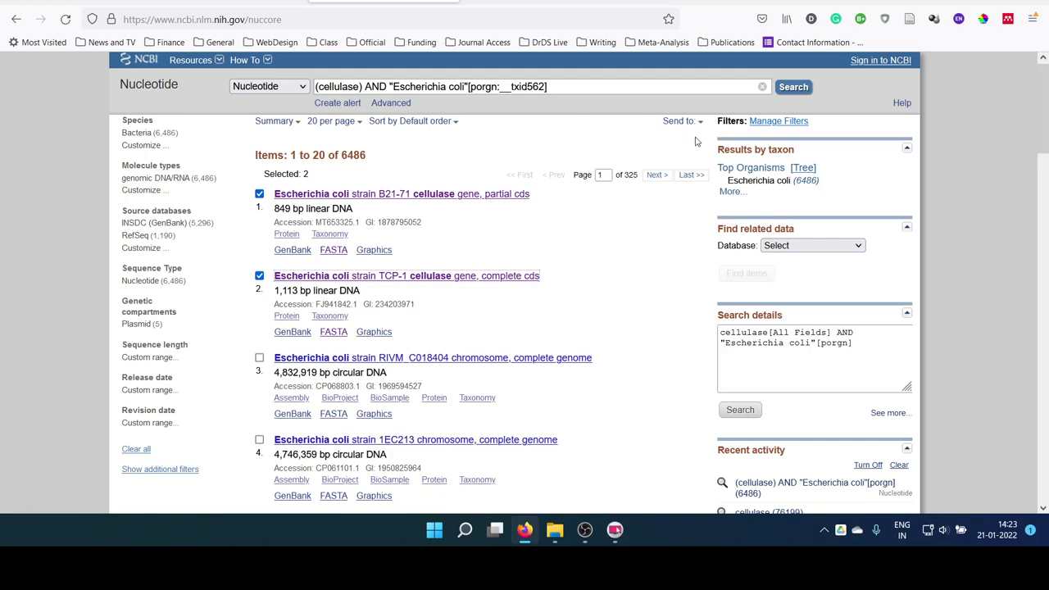
click(296, 121)
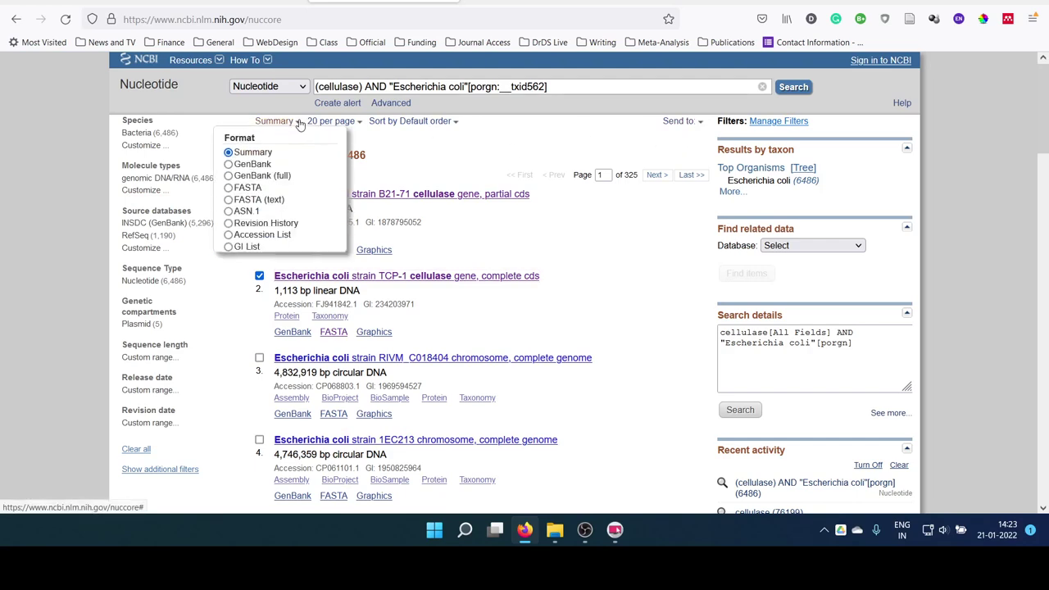
click(231, 188)
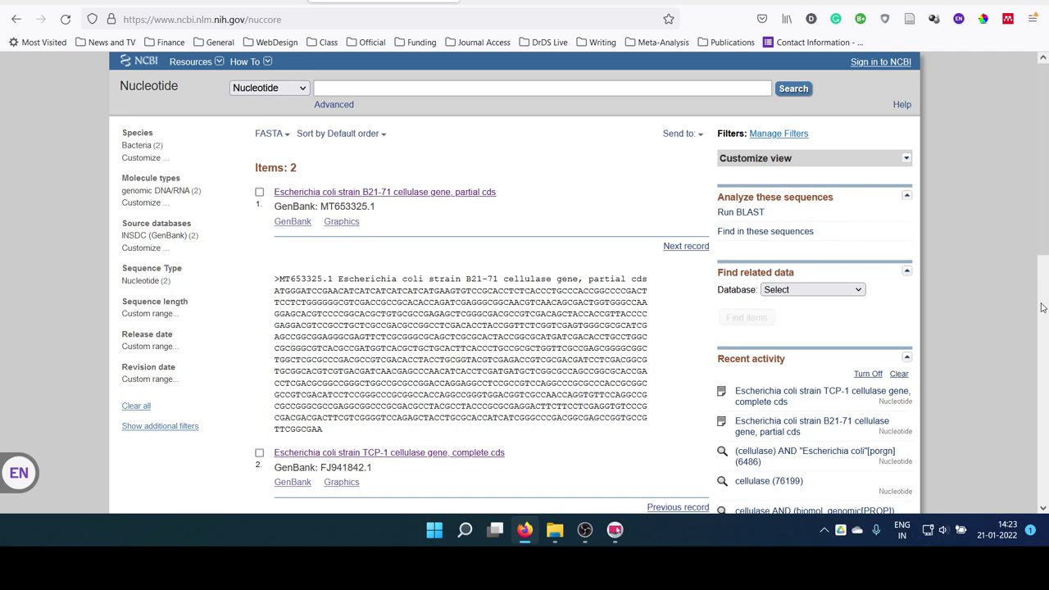
drag(1043, 294, 1046, 326)
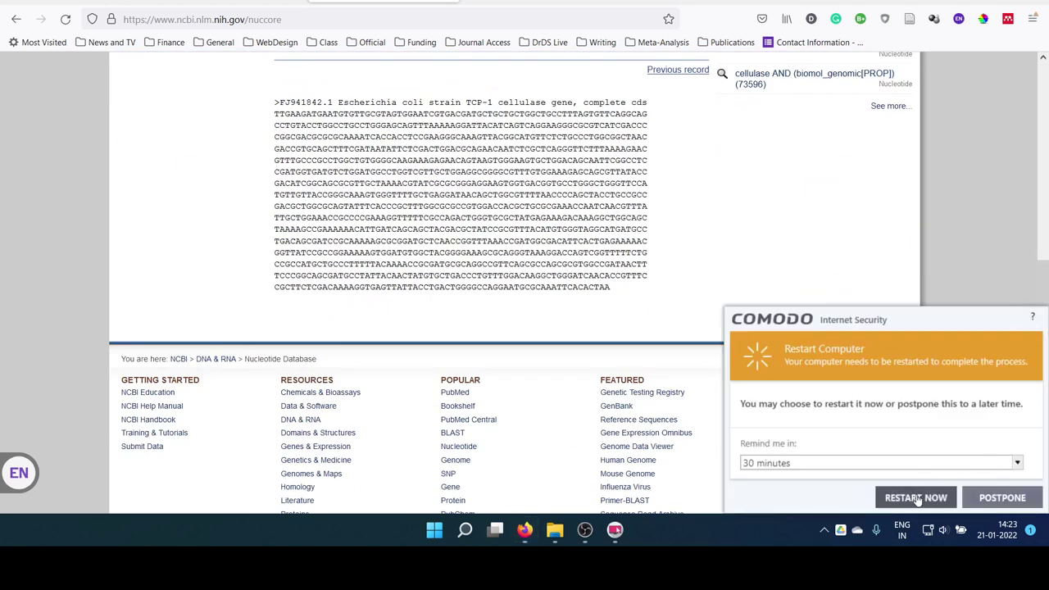
click(1003, 497)
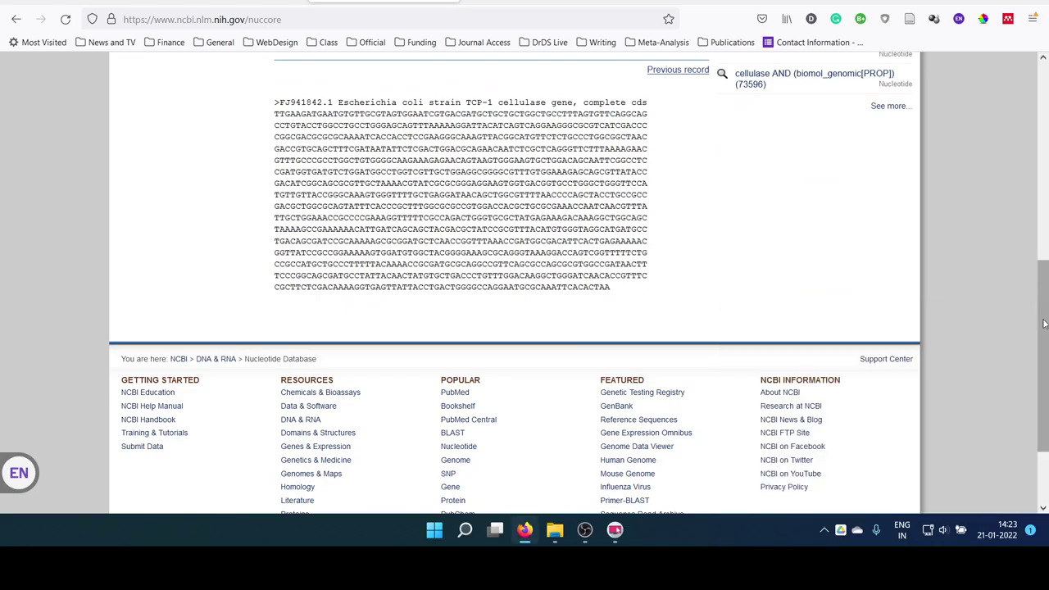
Export both records via Send to > File and save sequence.fasta (2.1 KB)
drag(1044, 322, 1042, 130)
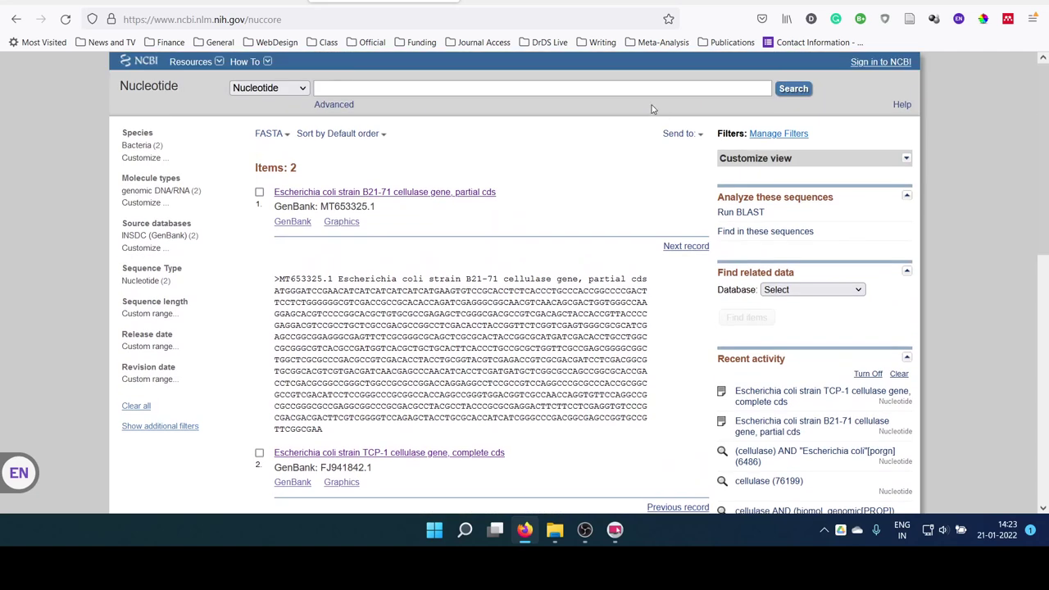
click(700, 135)
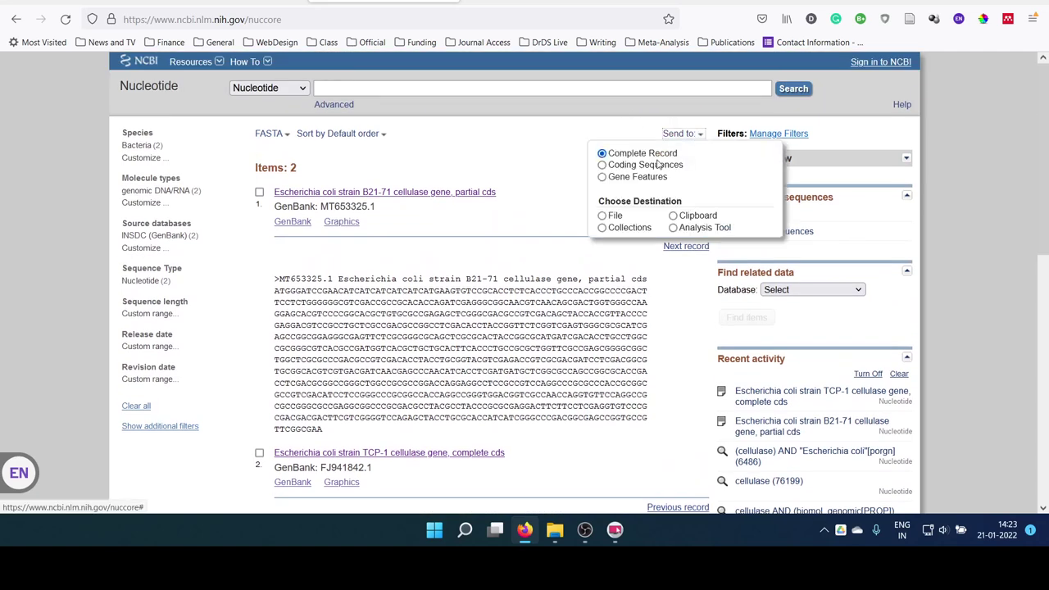
click(611, 218)
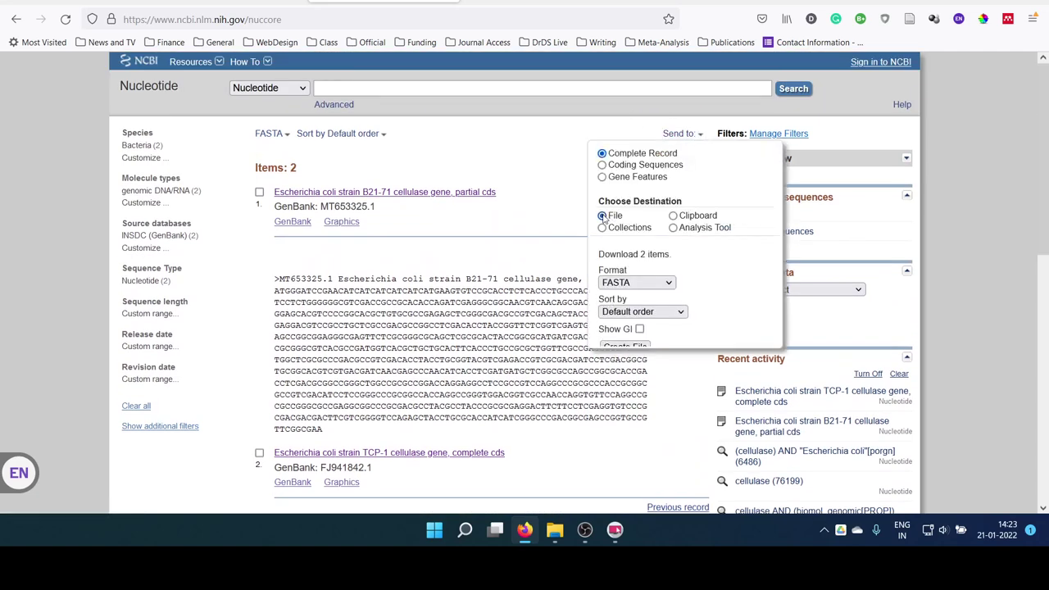
click(623, 350)
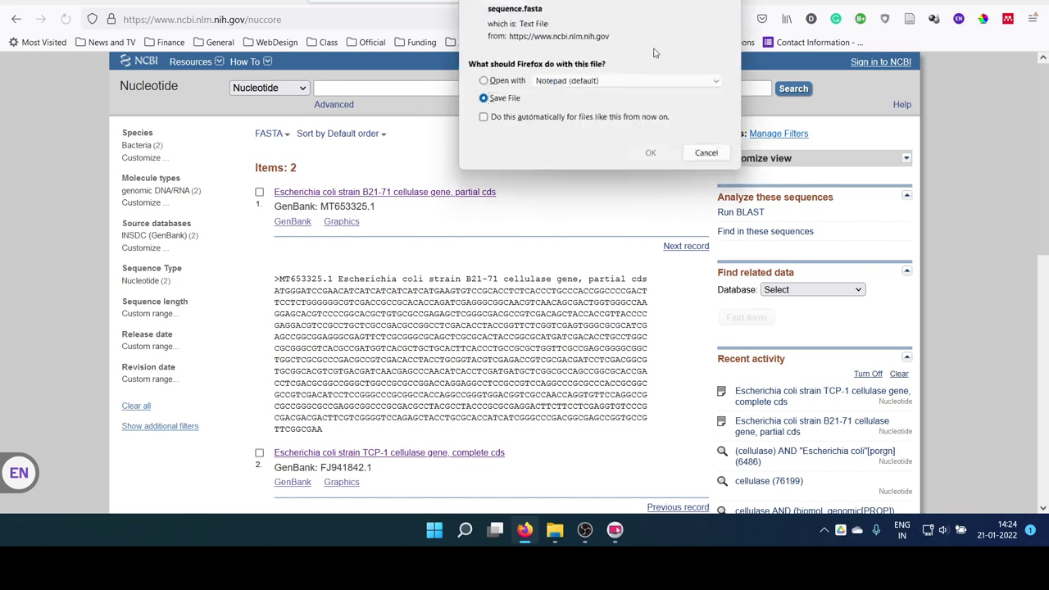
click(655, 157)
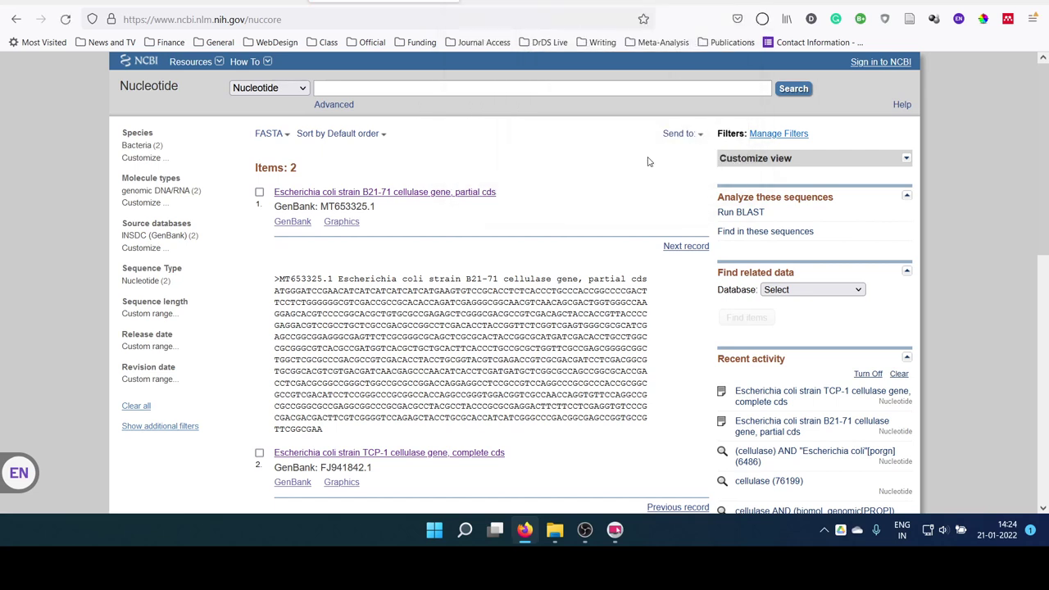
click(763, 19)
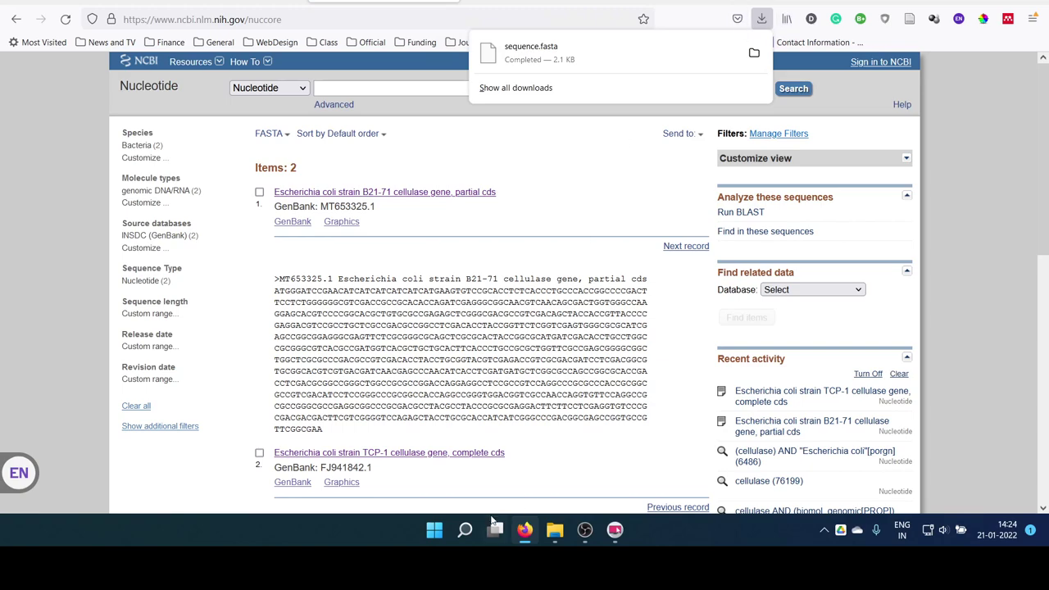
Attach sequence.fasta from Downloads as the first sequence's upload file
click(189, 2)
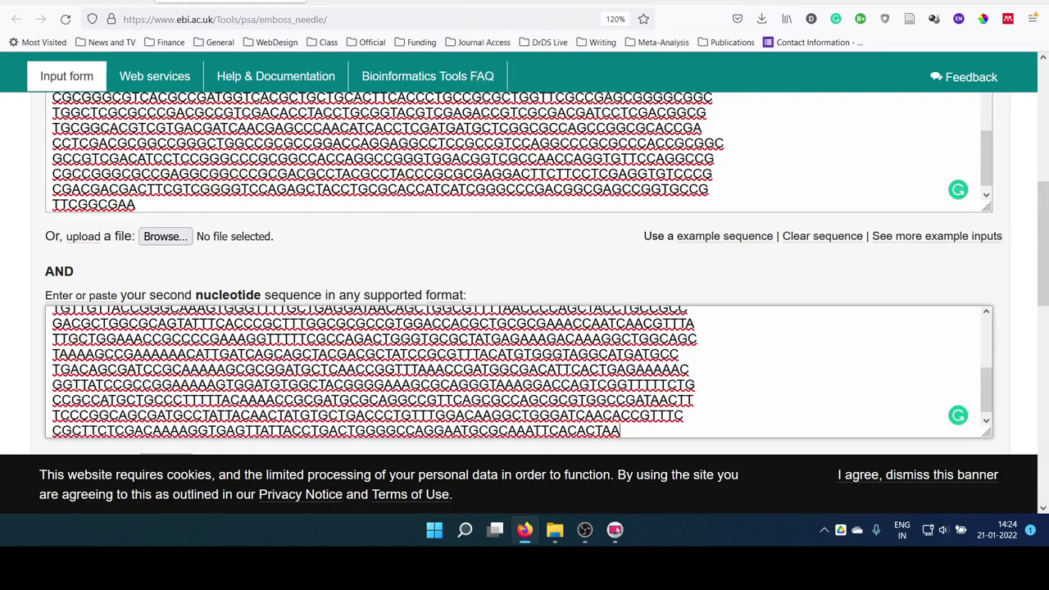
click(166, 237)
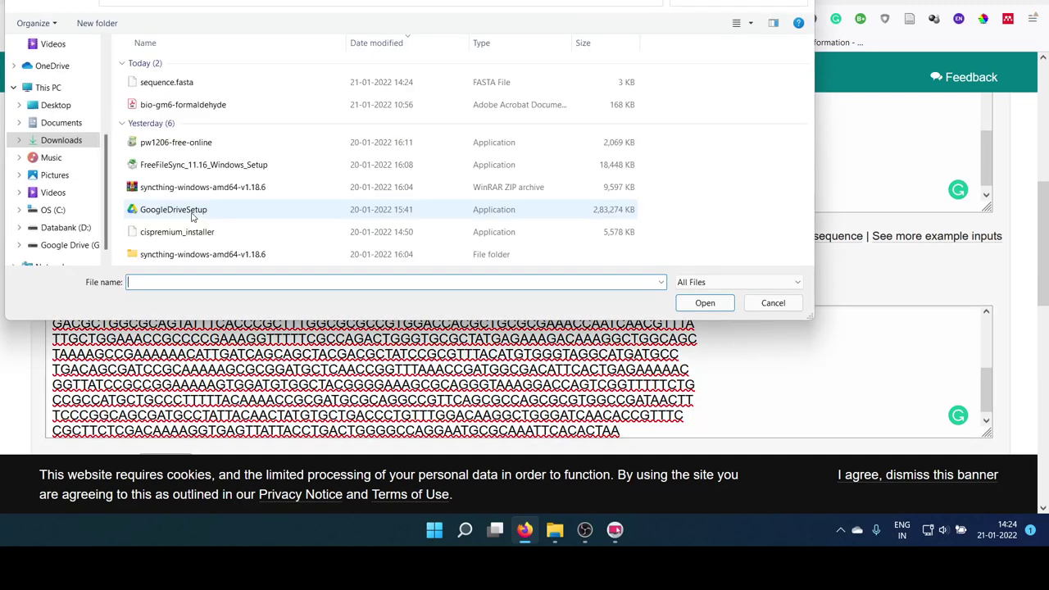
click(175, 85)
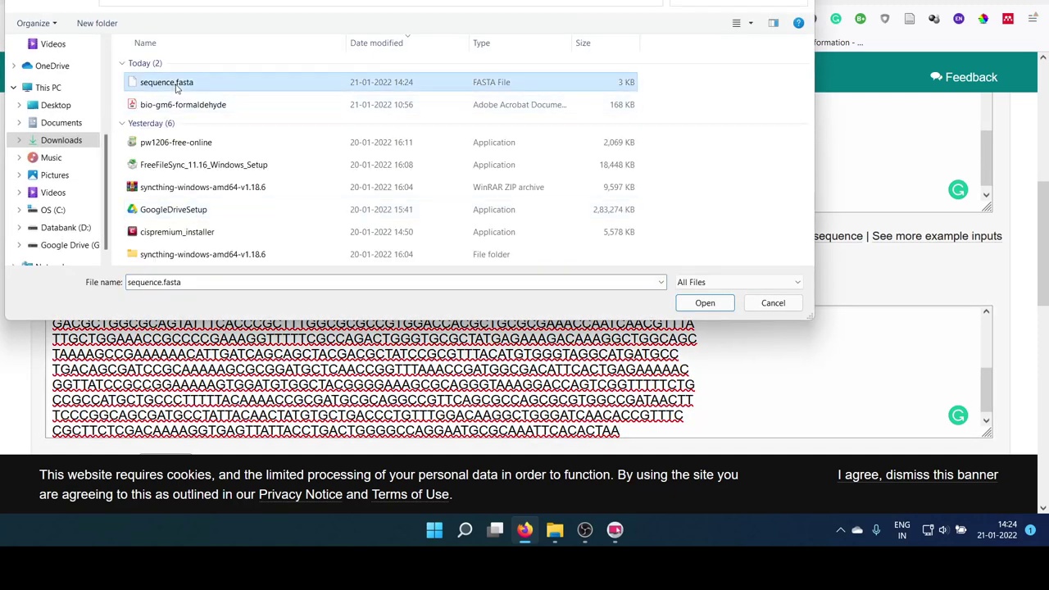
click(705, 303)
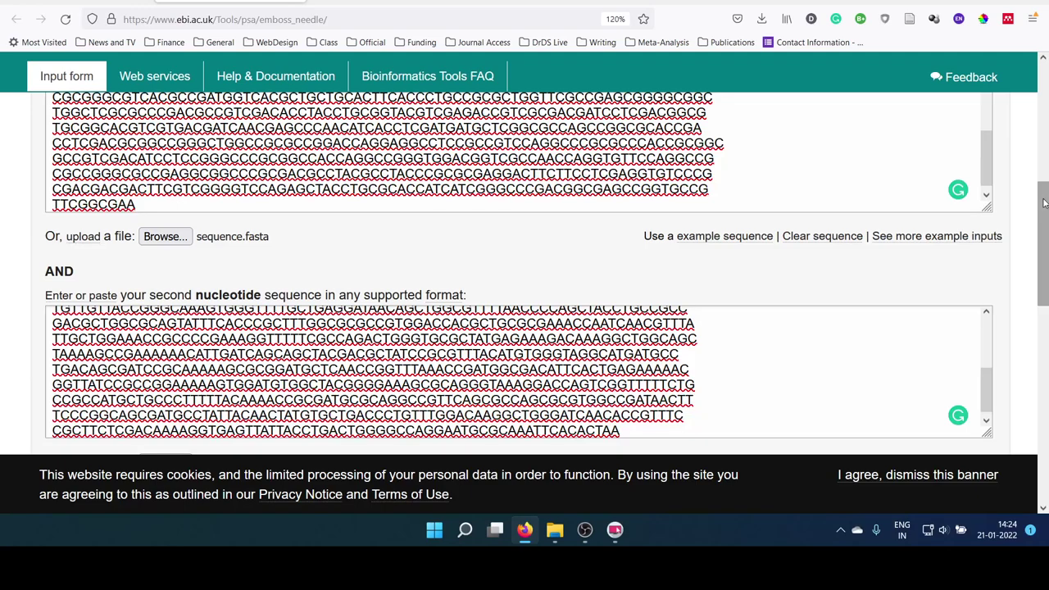
Clear the pasted sequences from the Needle form
scroll(1044, 203, down, 3)
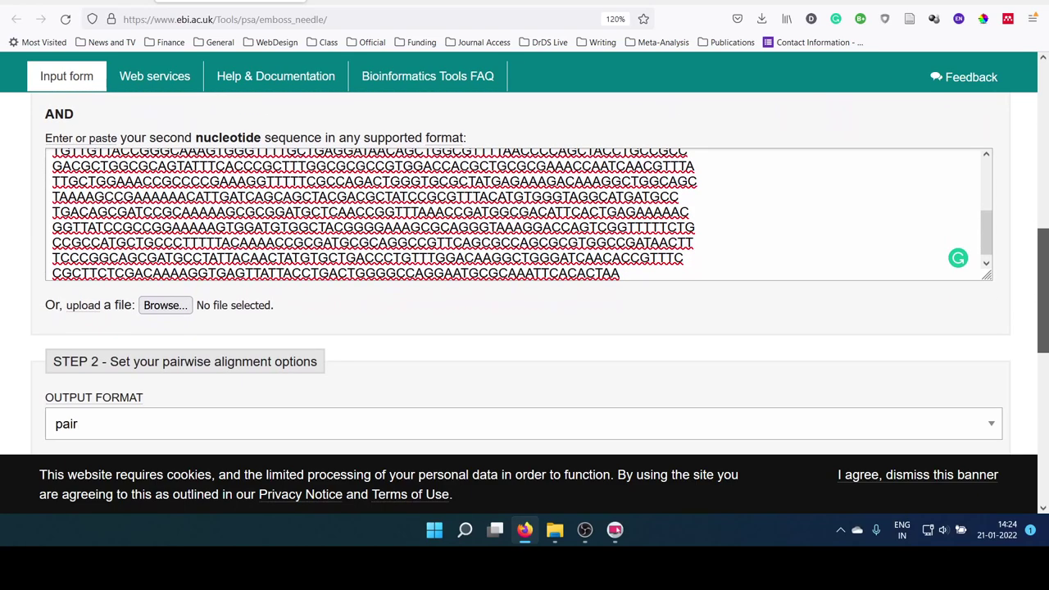
scroll(751, 224, up, 2)
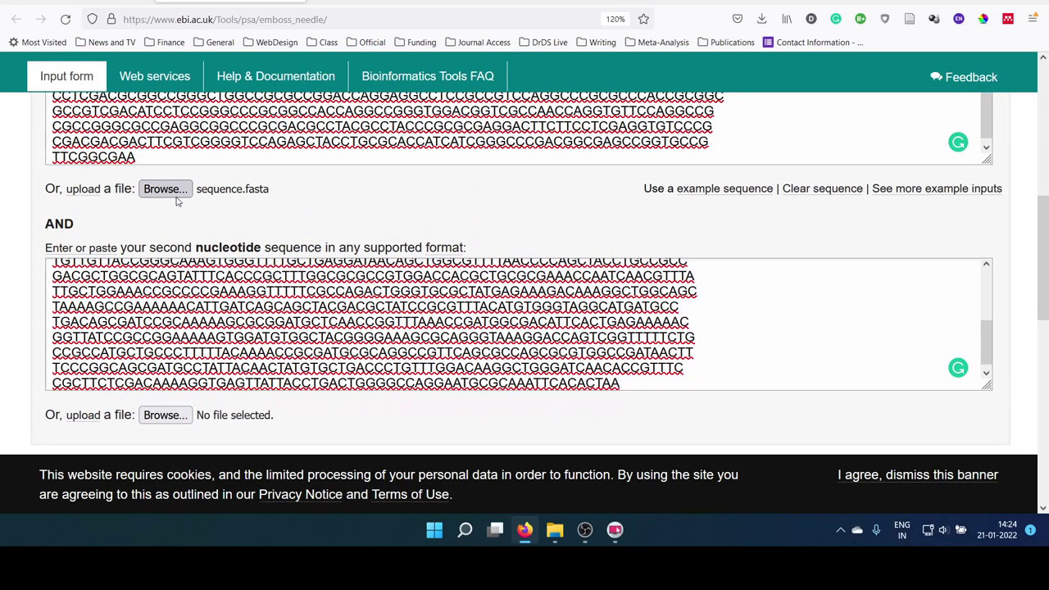
click(819, 190)
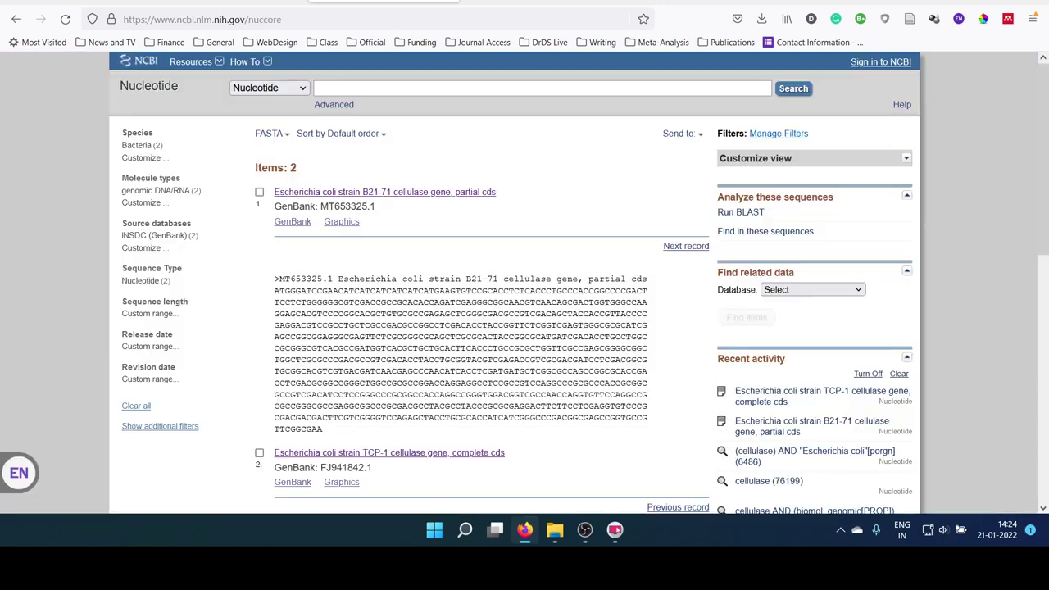
Copy the B21-71 DNA sequence from NCBI and paste it as the first sequence
key(ctrl+Tab)
drag(330, 432, 262, 300)
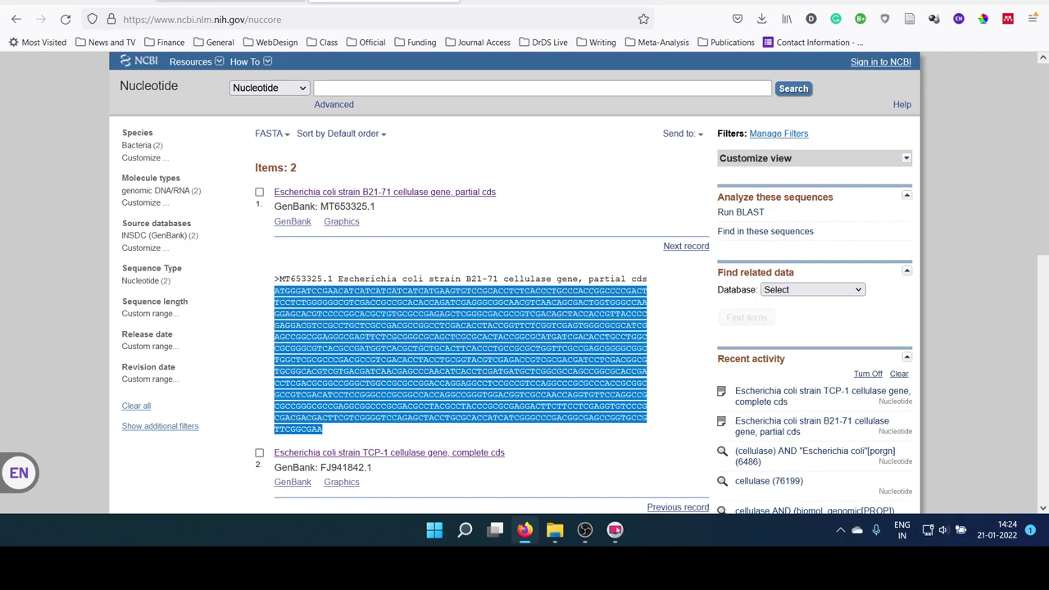
key(ctrl+Tab)
click(153, 118)
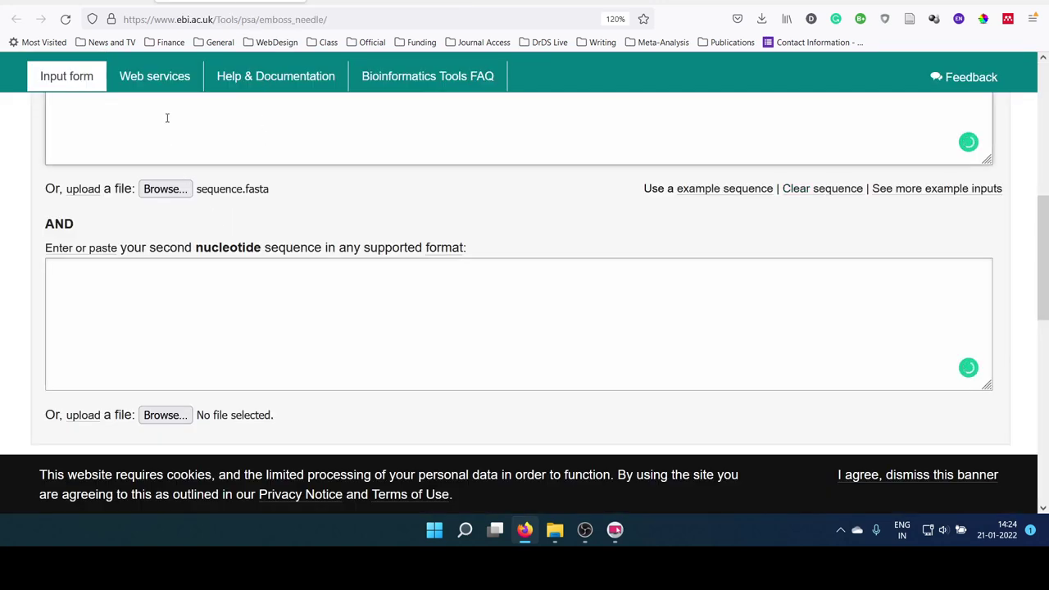
key(ctrl+v)
Copy the FJ941842.1 TCP-1 cellulase sequence from NCBI and paste it as the second sequence
click(380, 3)
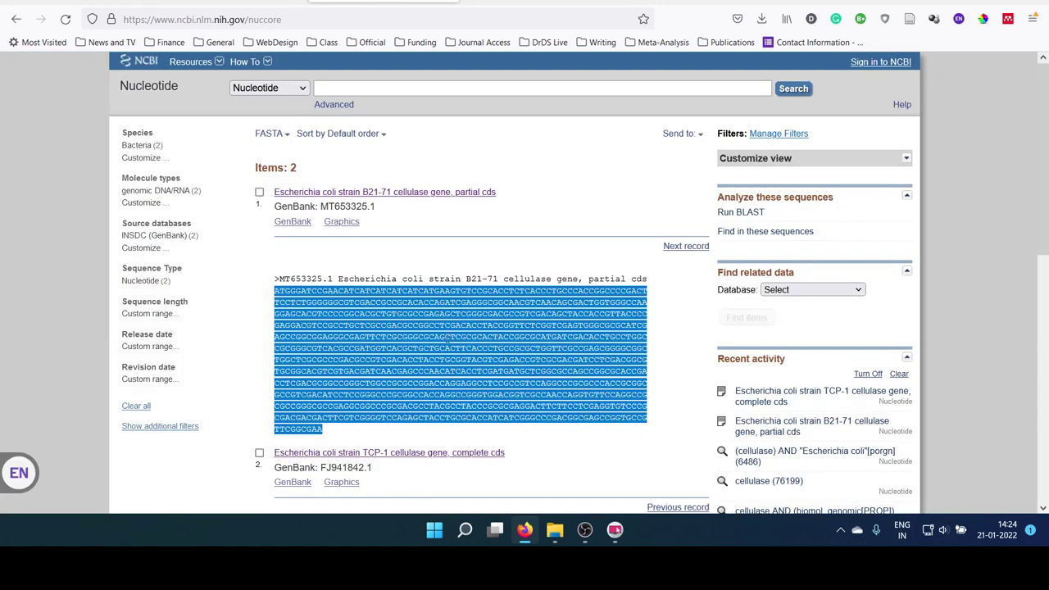
scroll(448, 338, down, 2)
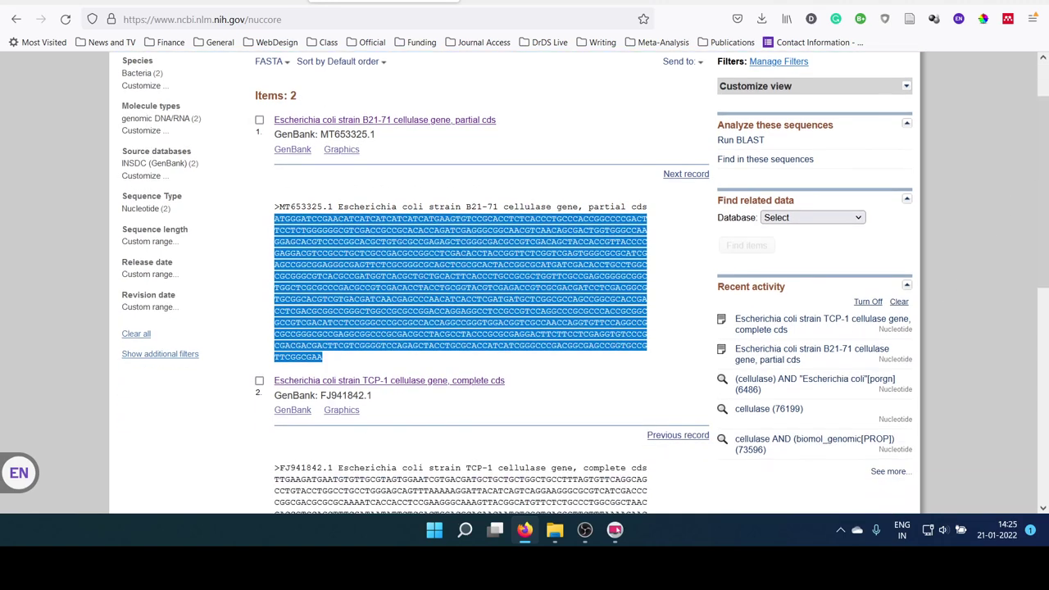
scroll(761, 347, down, 5)
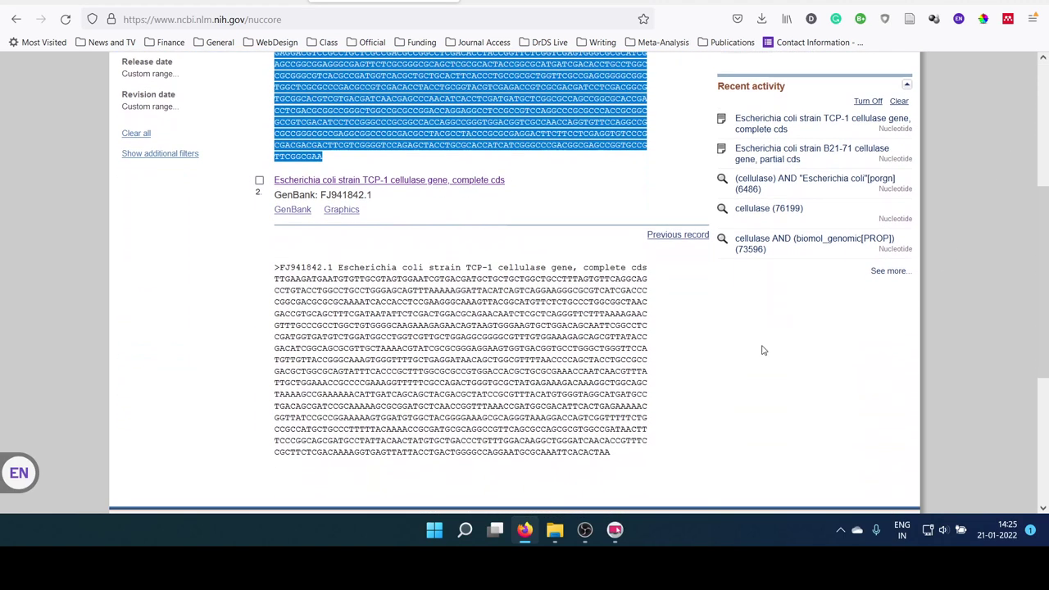
drag(611, 460, 276, 279)
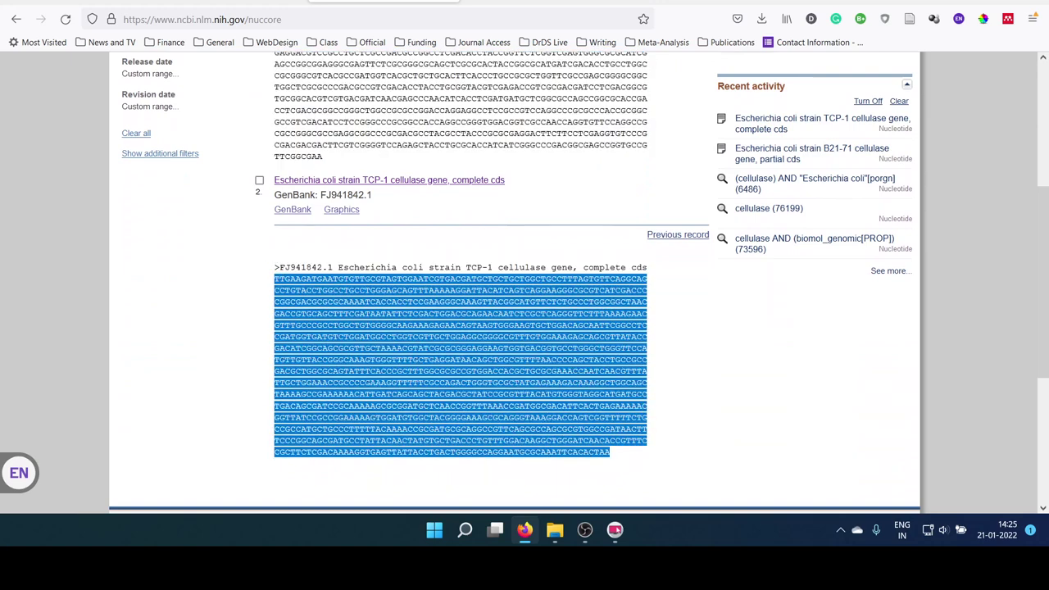
key(ctrl+Tab)
click(113, 284)
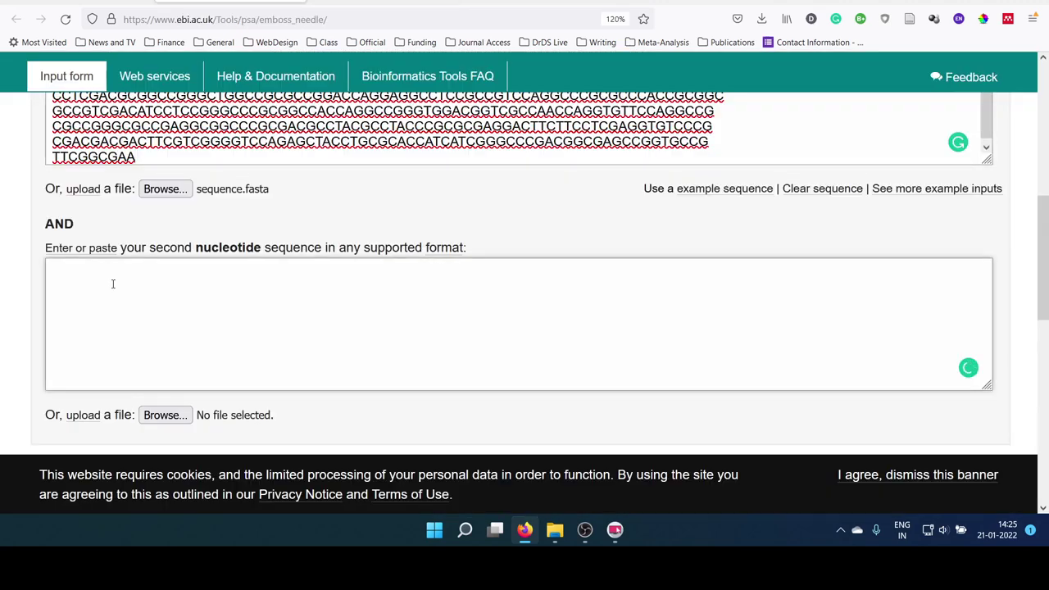
key(ctrl+v)
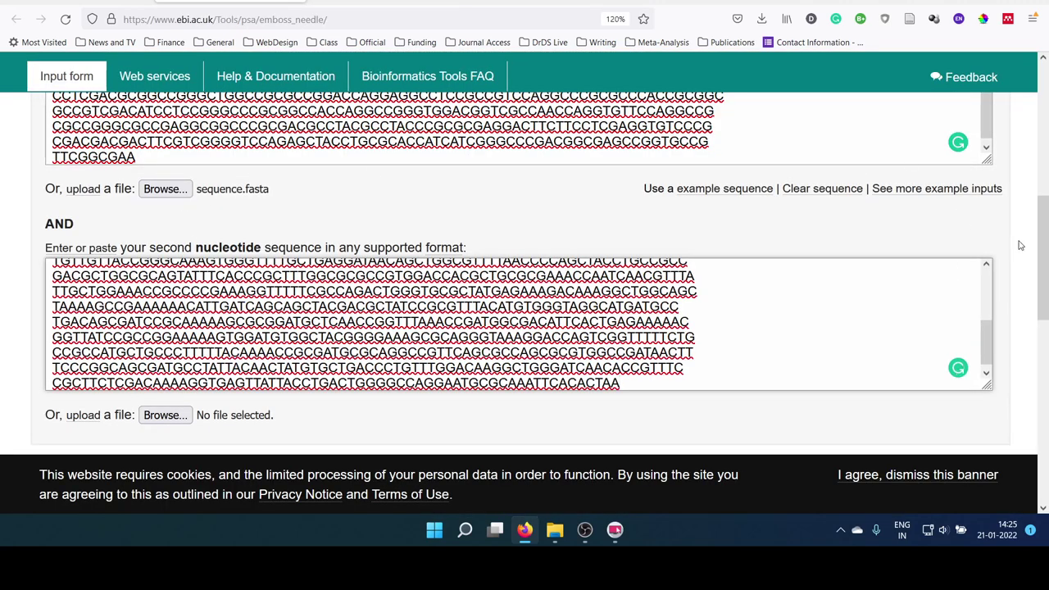
scroll(1042, 222, down, 2)
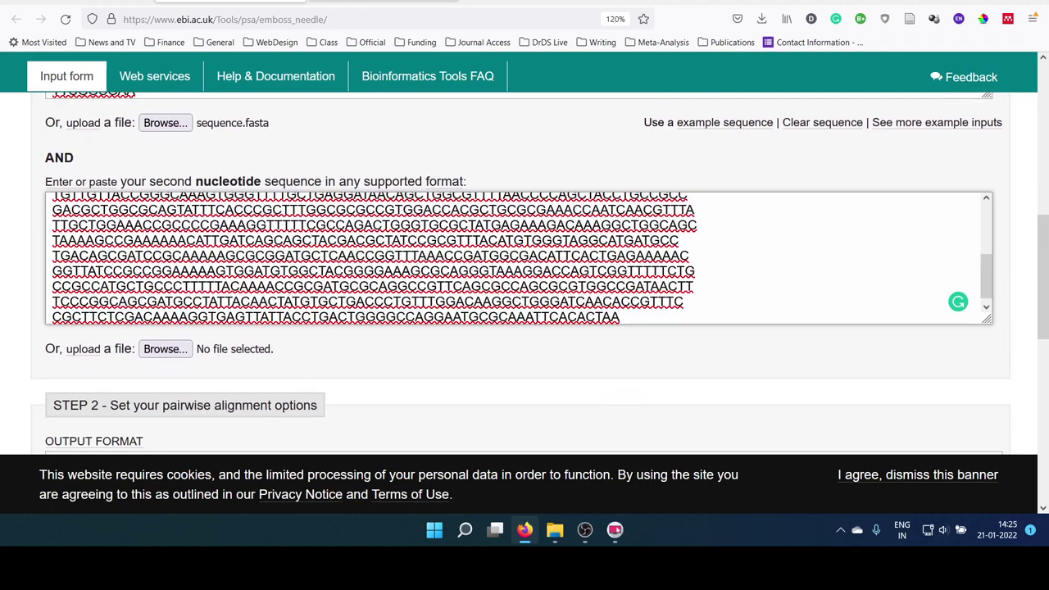
Check the downloaded sequence.fasta file, then return to the Needle form
key(ctrl+Tab)
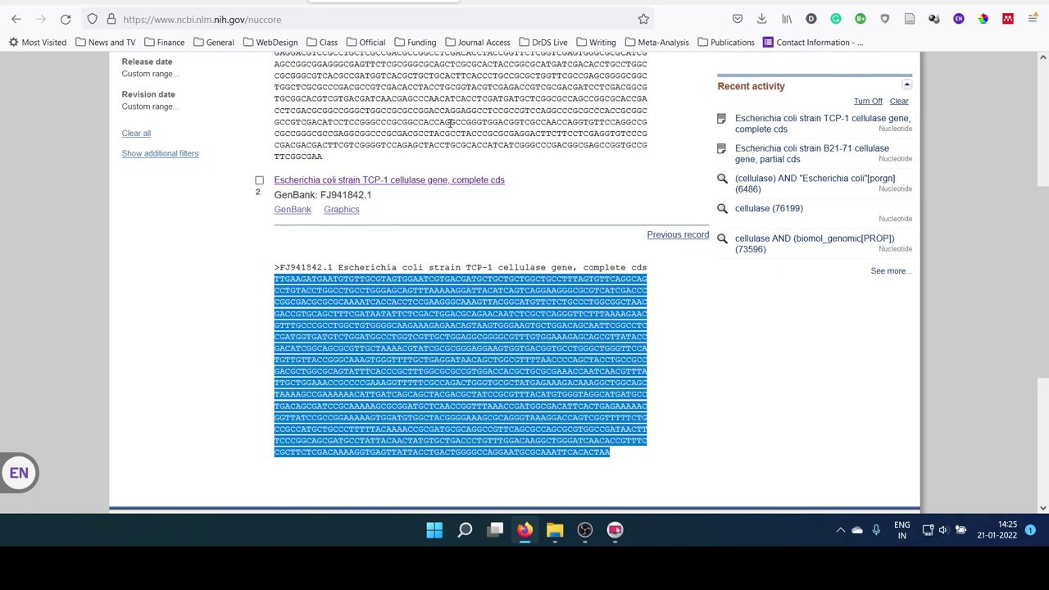
click(761, 19)
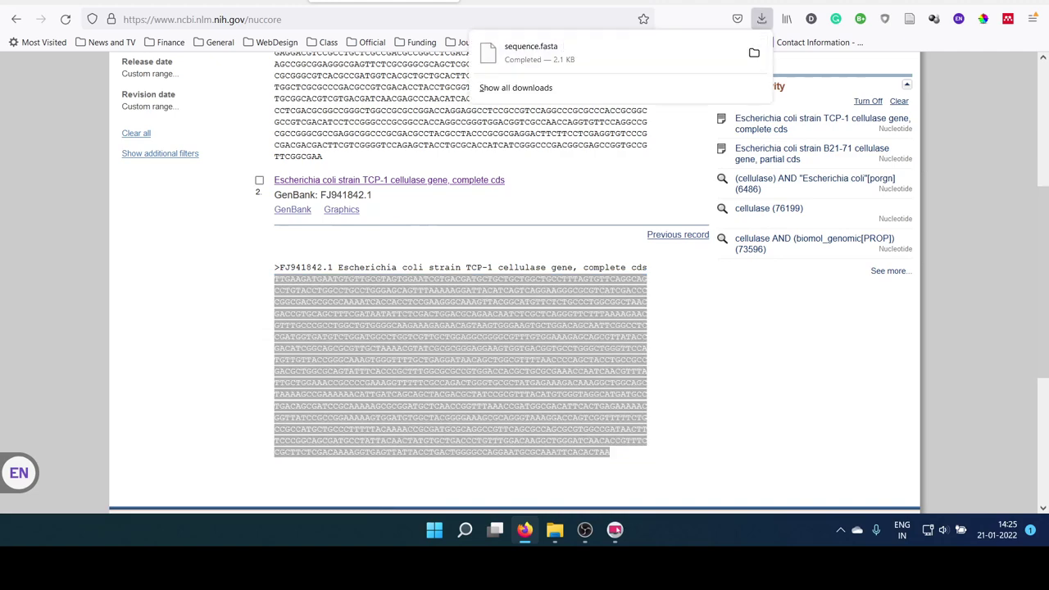
click(384, 2)
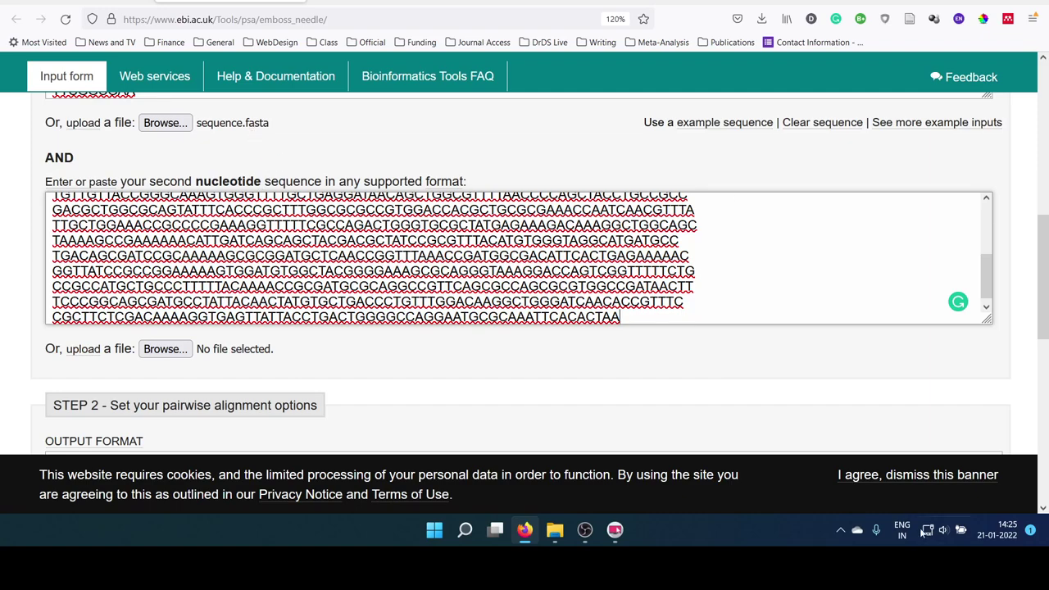
drag(1046, 283, 1045, 360)
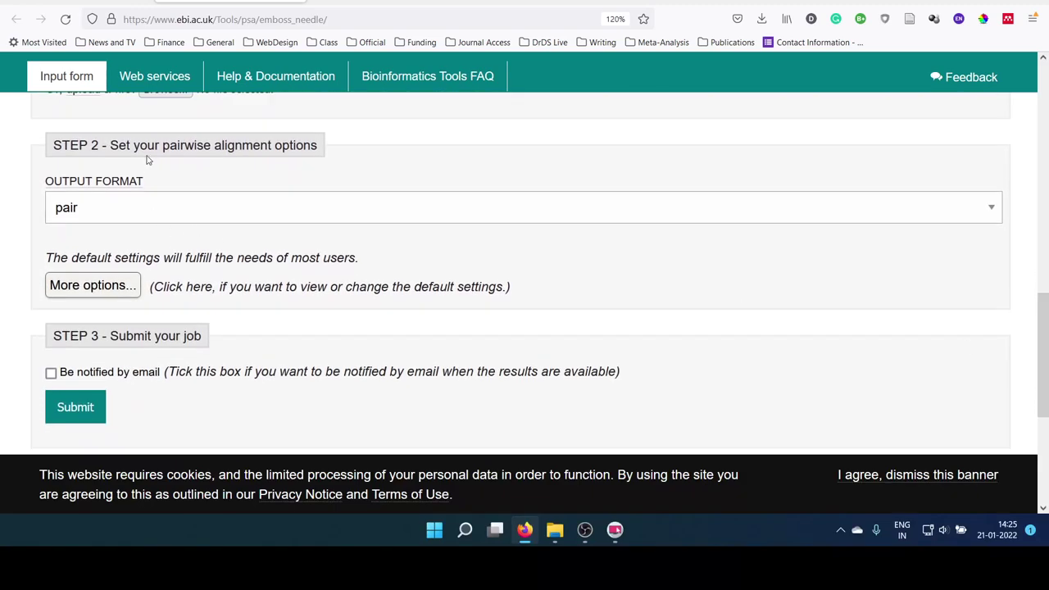
Keep 'pair' as output format, reveal More options, and submit the alignment
click(216, 213)
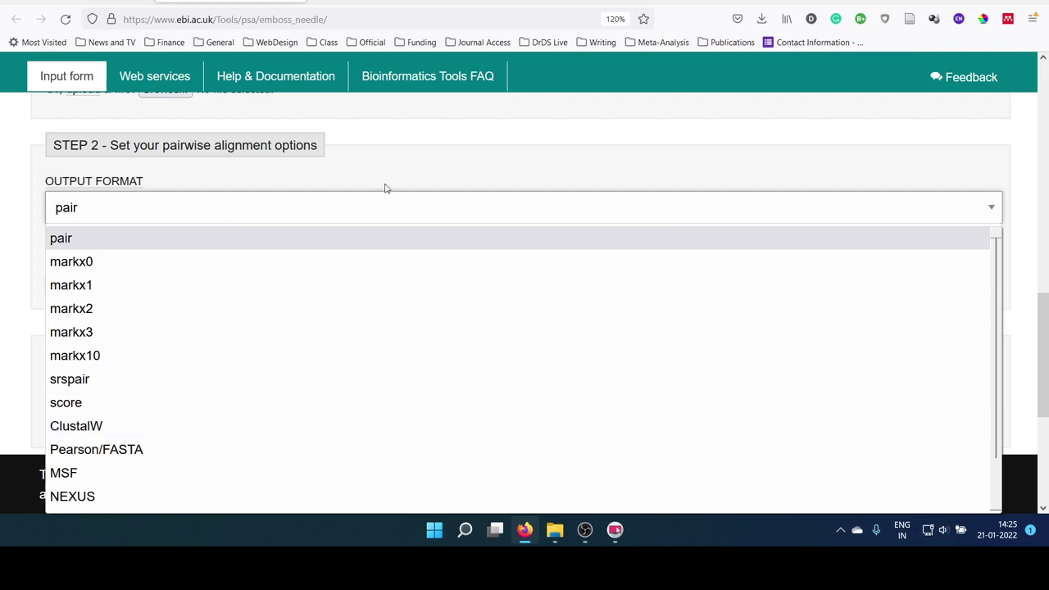
click(430, 173)
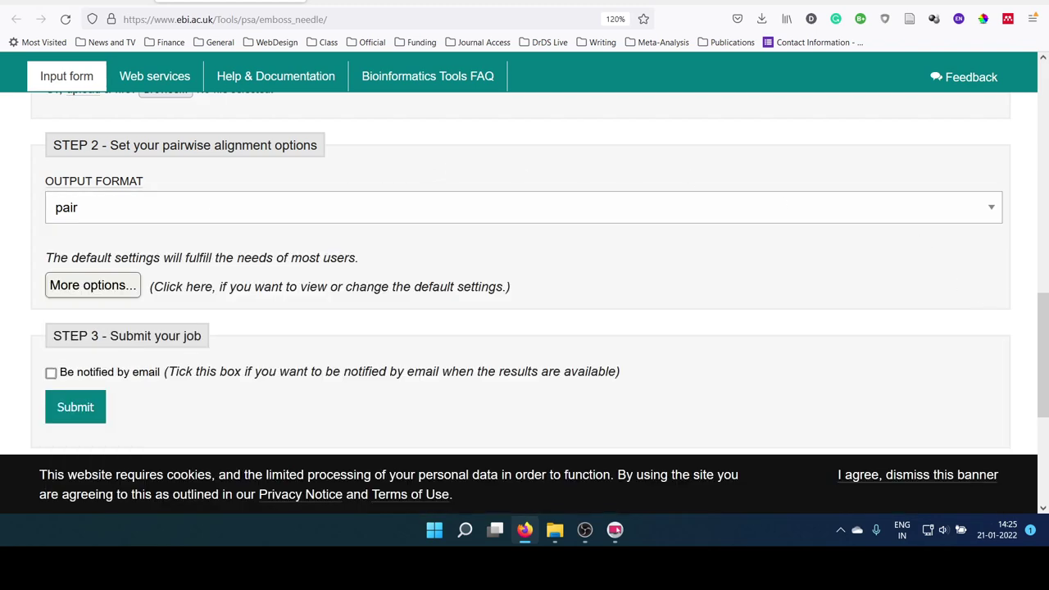
scroll(1046, 324, down, 2)
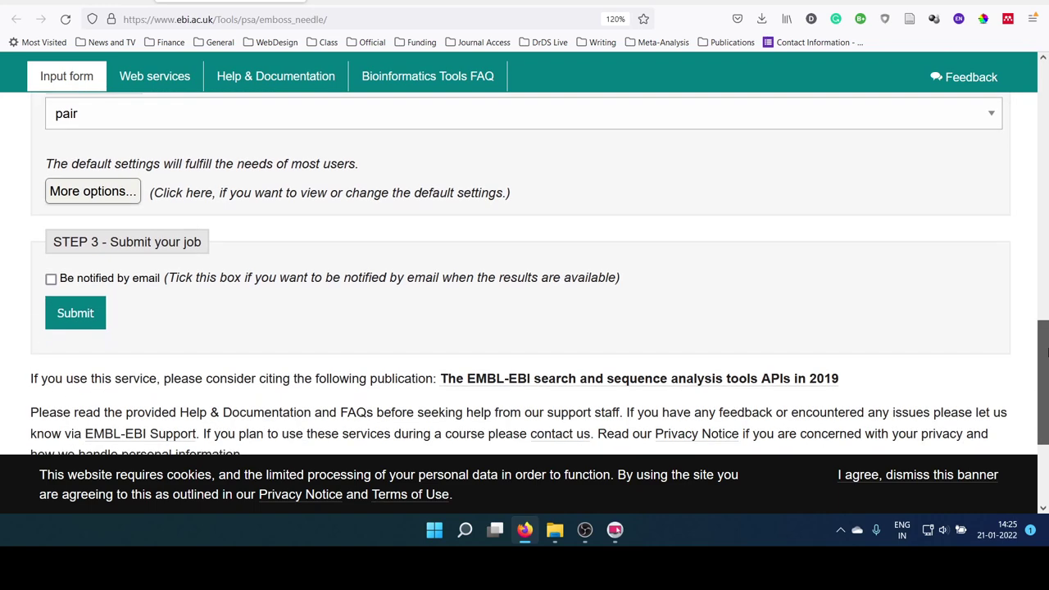
click(108, 197)
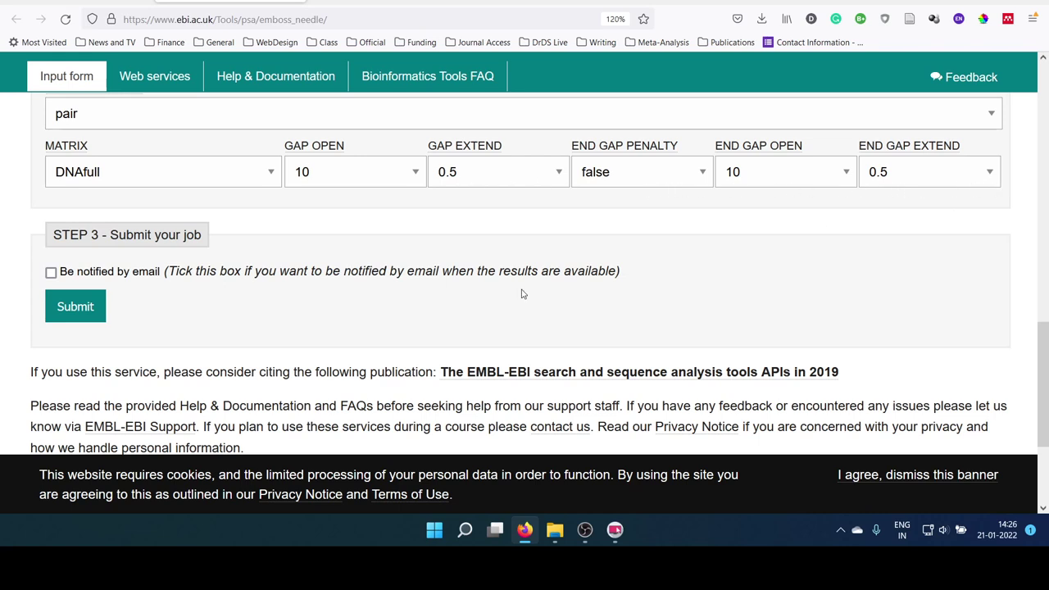
click(72, 309)
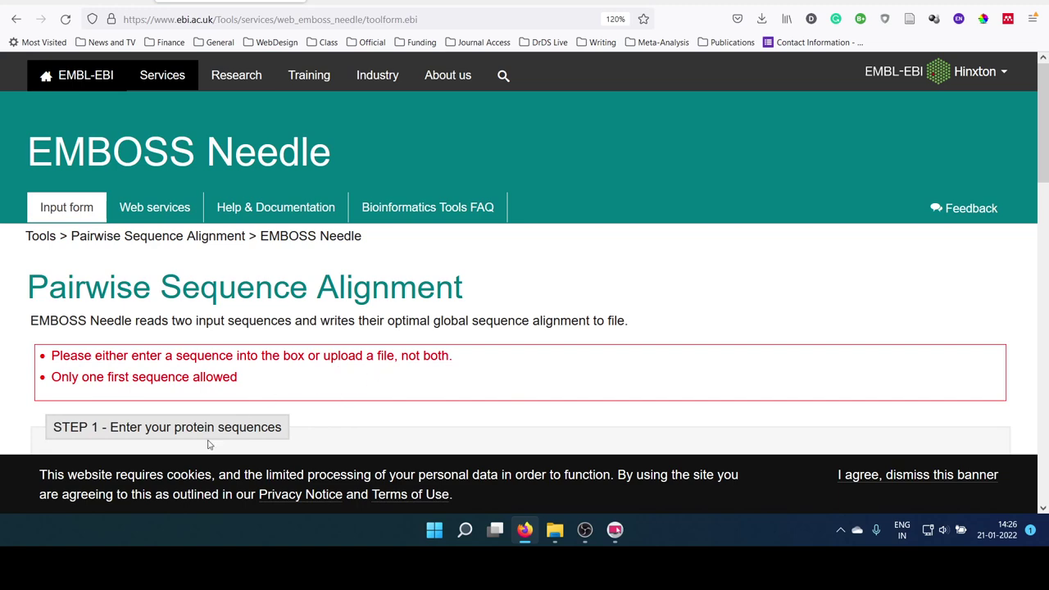
Change the sequence type from PROTEIN to DNA and resubmit the alignment job
scroll(686, 327, down, 3)
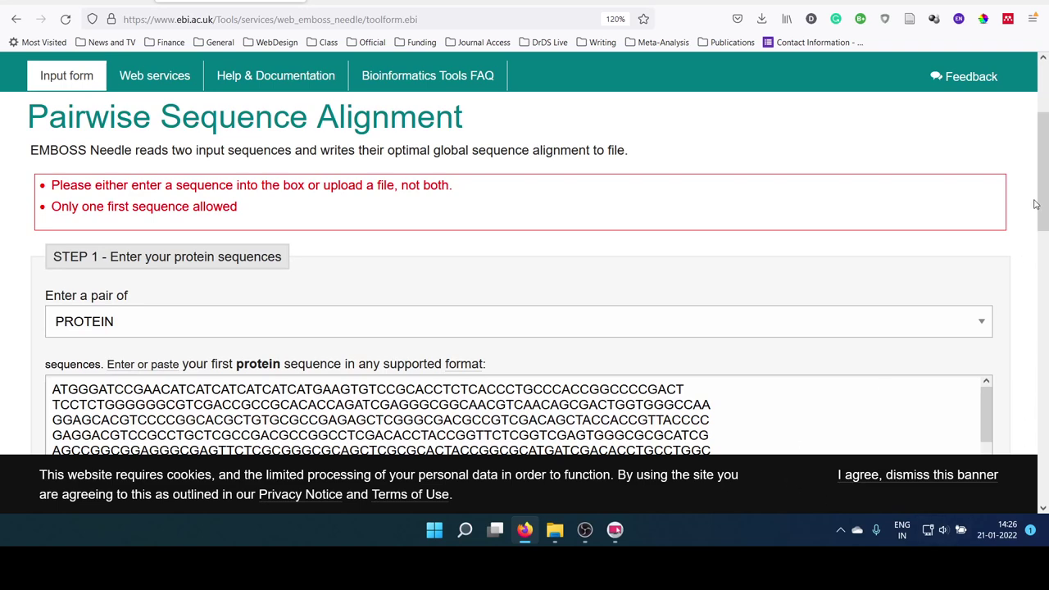
drag(1044, 189, 1044, 223)
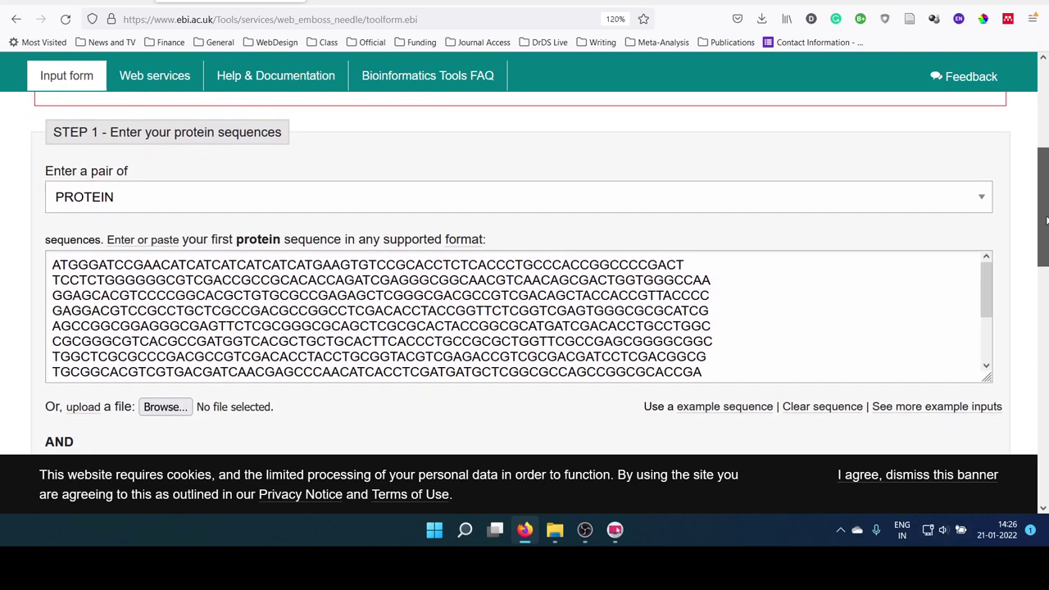
click(543, 199)
click(111, 252)
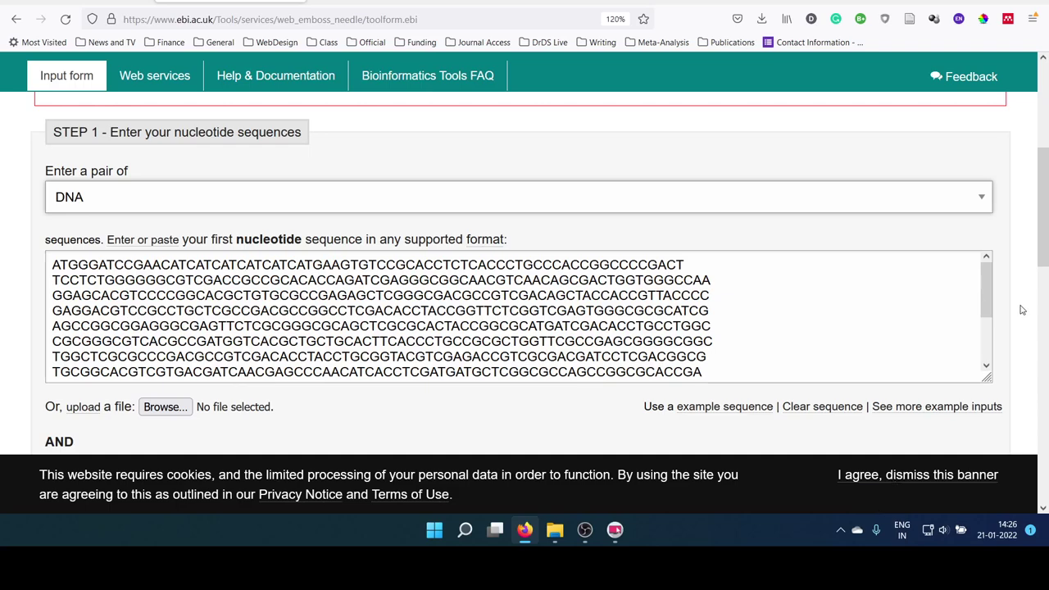
drag(1044, 211, 1044, 239)
scroll(524, 270, down, 5)
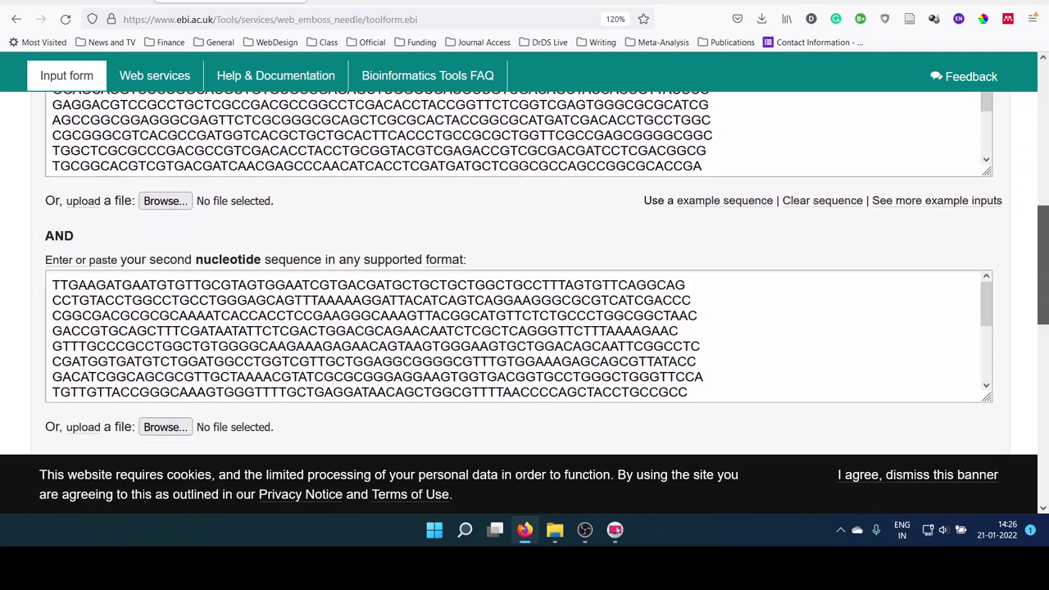
scroll(534, 381, down, 5)
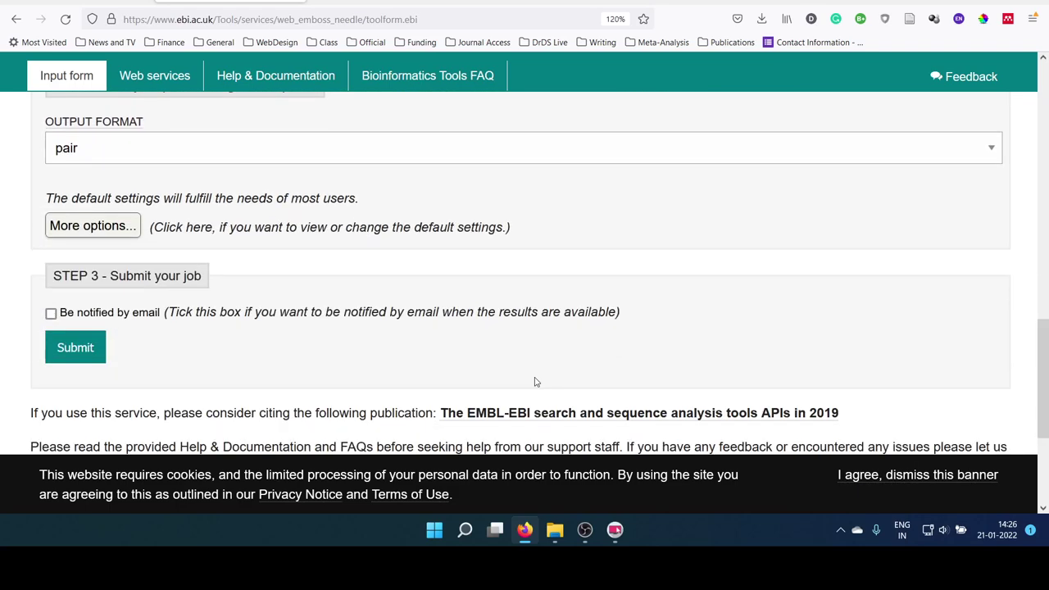
click(72, 347)
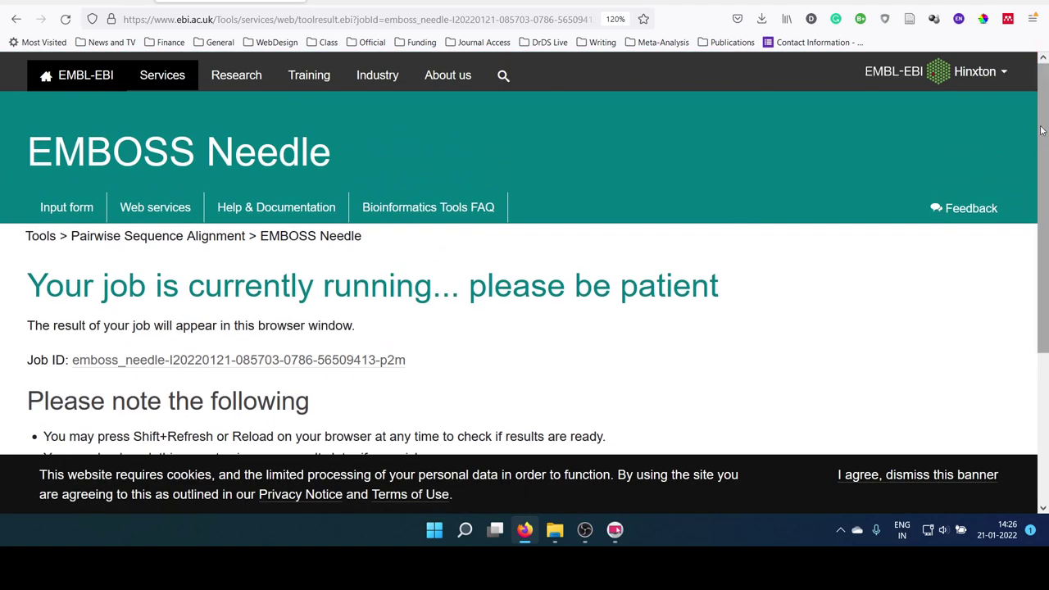
Scroll to the statistics: identity 539/1263 (42.7%), gaps 44.7%, score 764.0
scroll(911, 206, down, 3)
scroll(525, 270, down, 1)
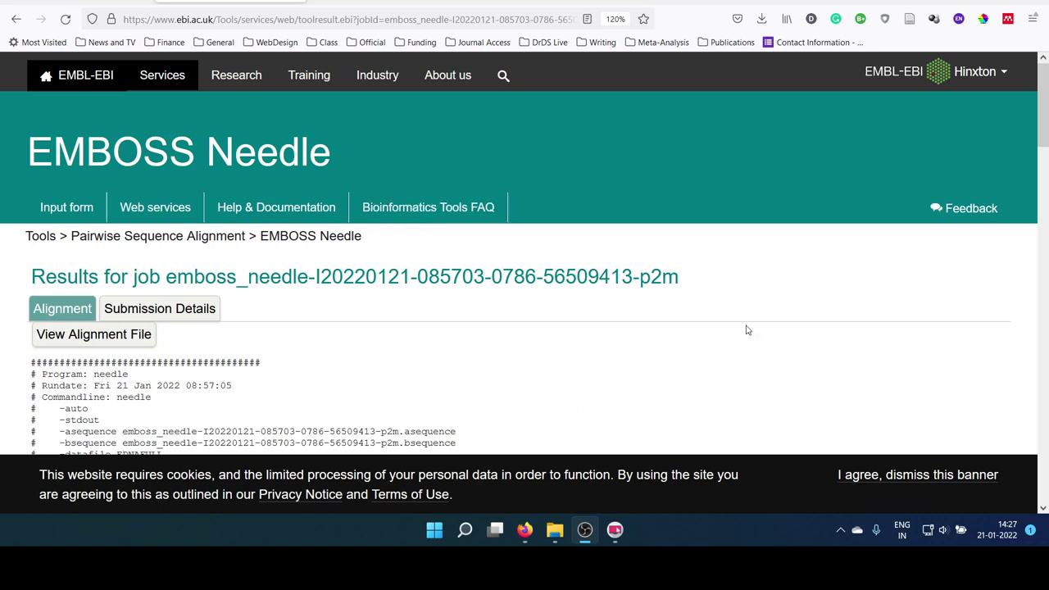
drag(1043, 99, 1043, 145)
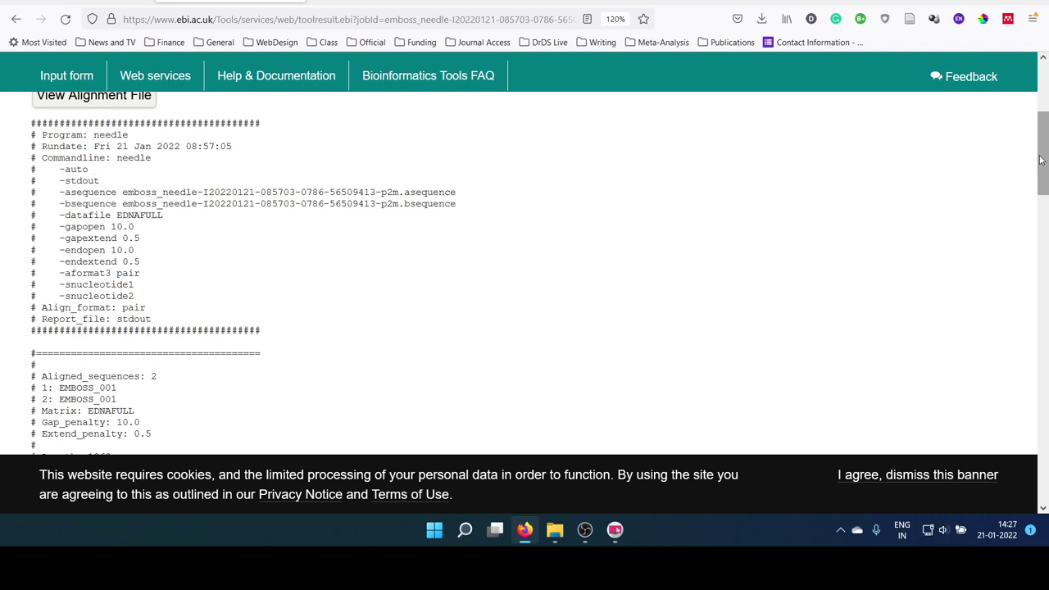
scroll(1043, 170, down, 1)
scroll(1043, 169, down, 3)
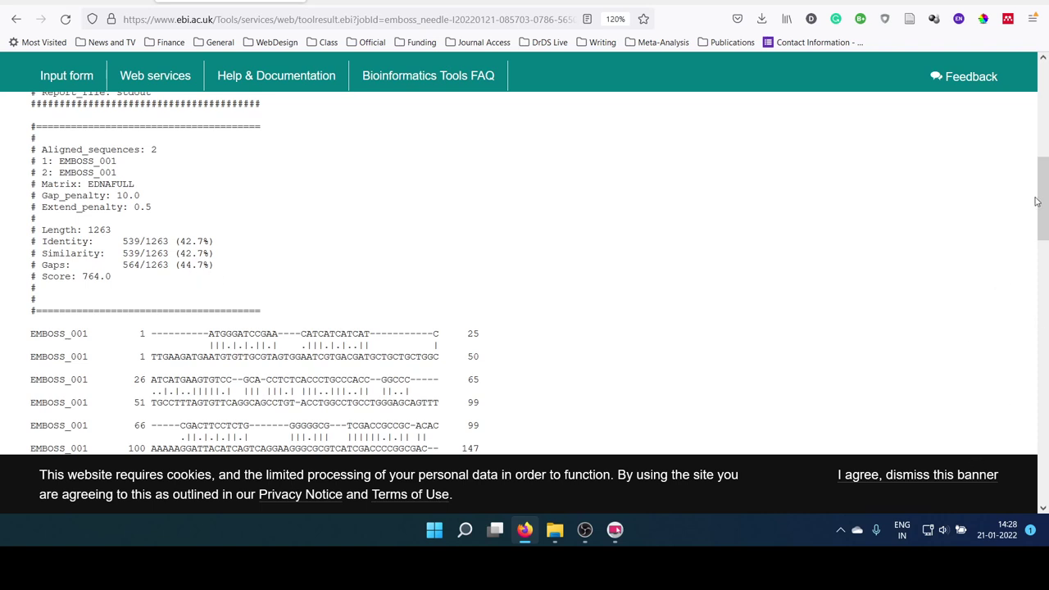
drag(1043, 180, 1046, 191)
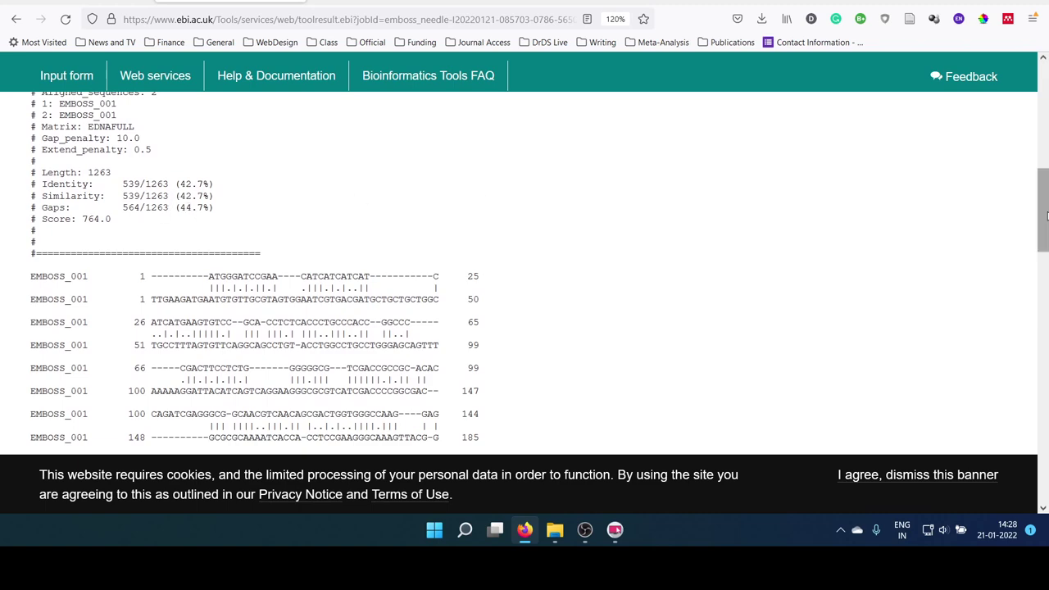
drag(1039, 188, 1044, 380)
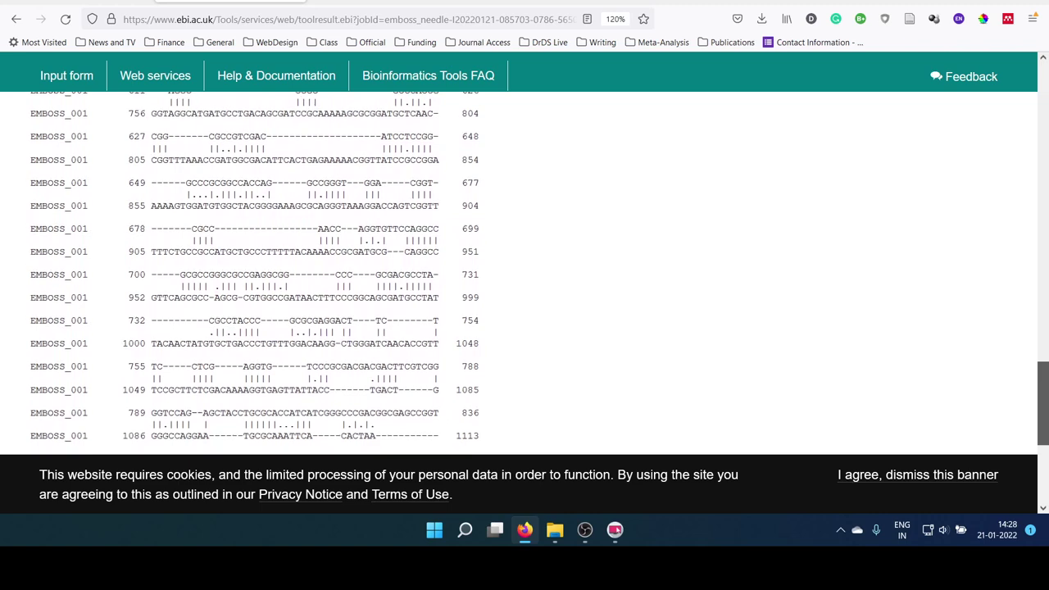
drag(1044, 380, 1043, 228)
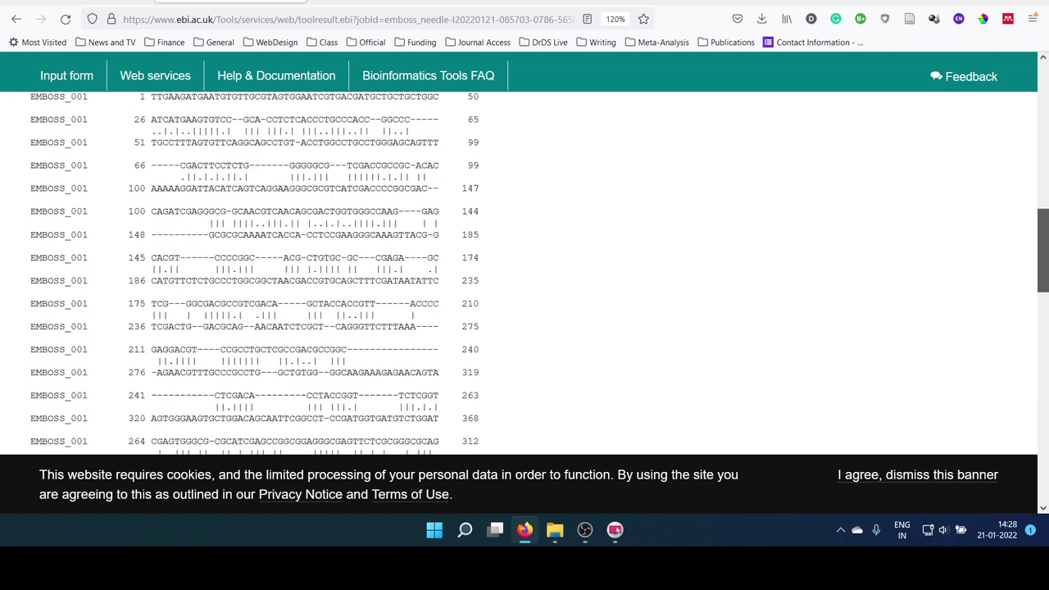
scroll(997, 364, up, 3)
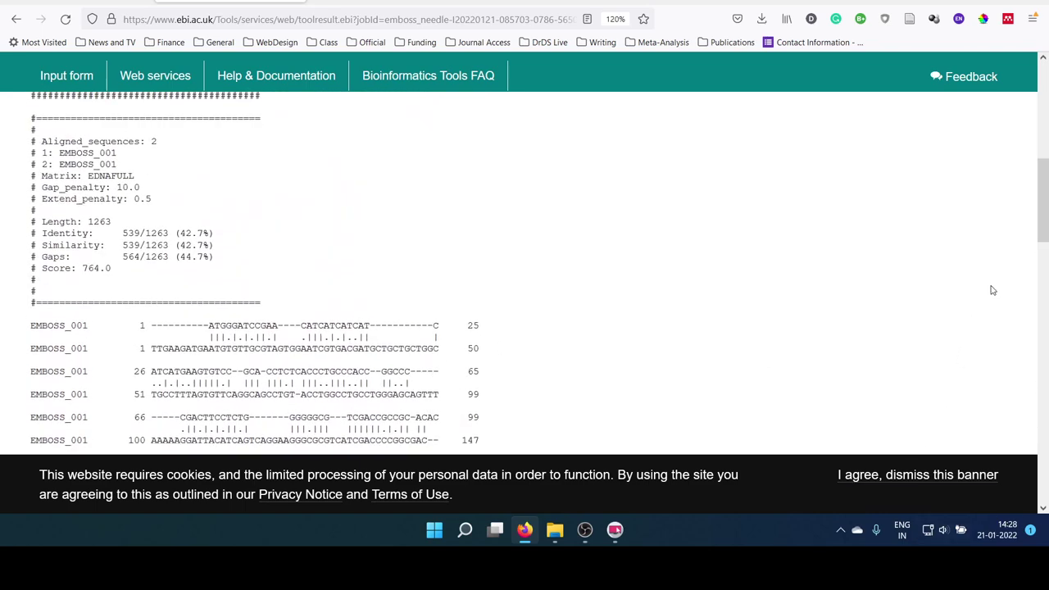
drag(1044, 227, 1044, 165)
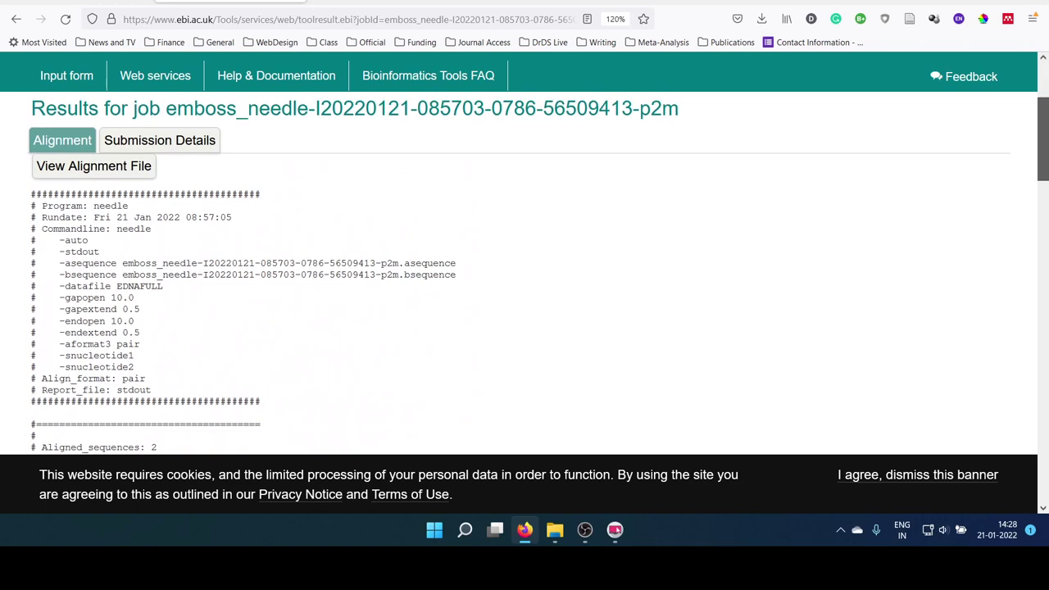
drag(1044, 165, 1044, 159)
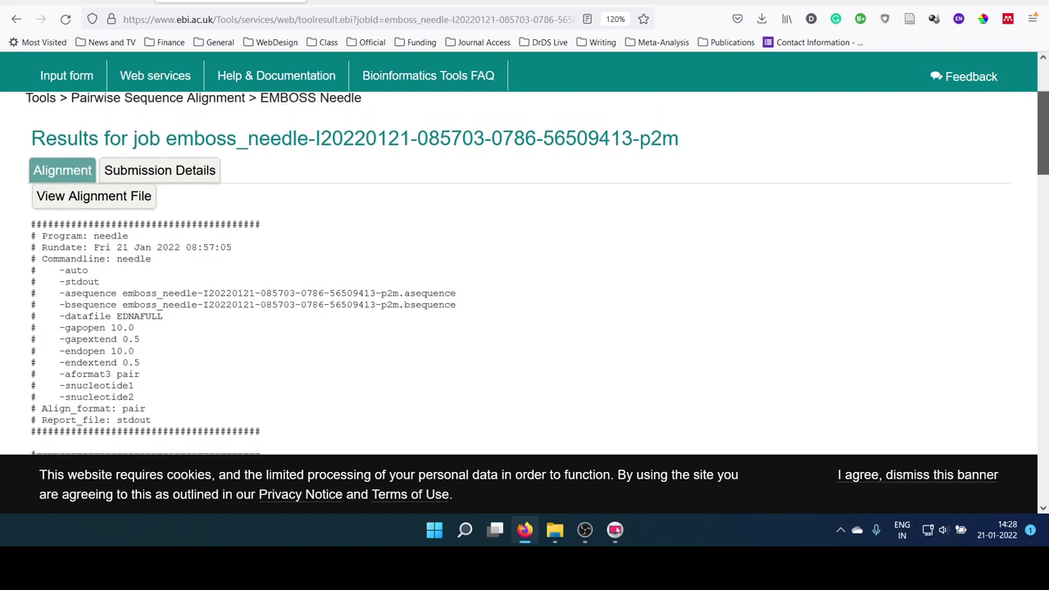